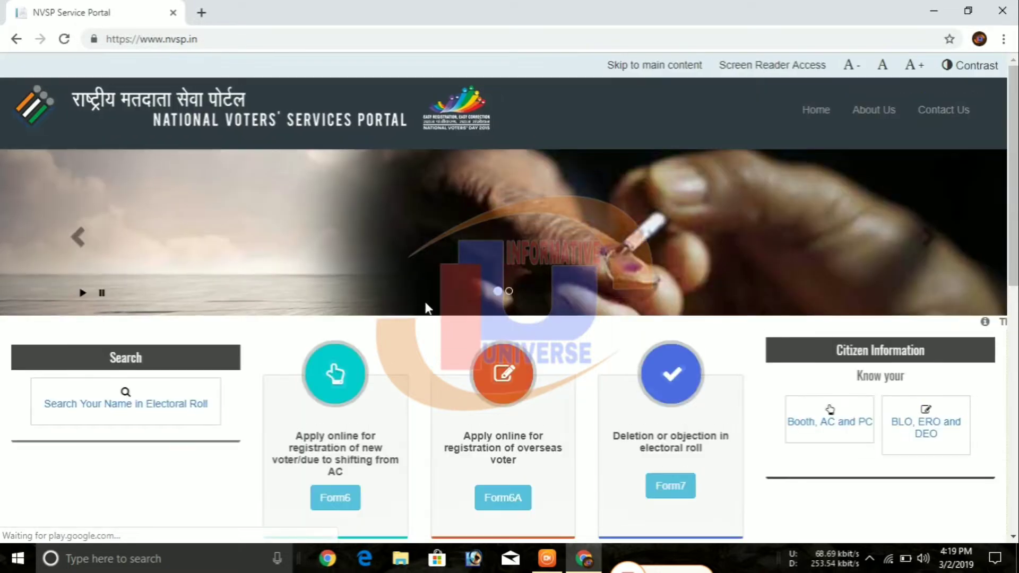
# - Open the Form 8 application under 'Correction of entries in electoral roll'
pyautogui.scroll(-3, 428, 308)
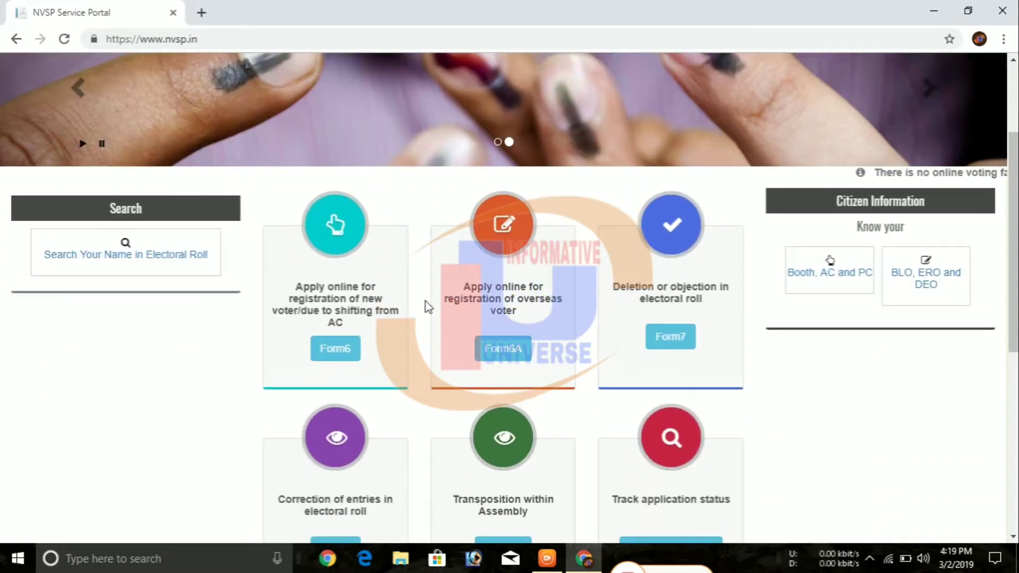
pyautogui.scroll(-1, 427, 307)
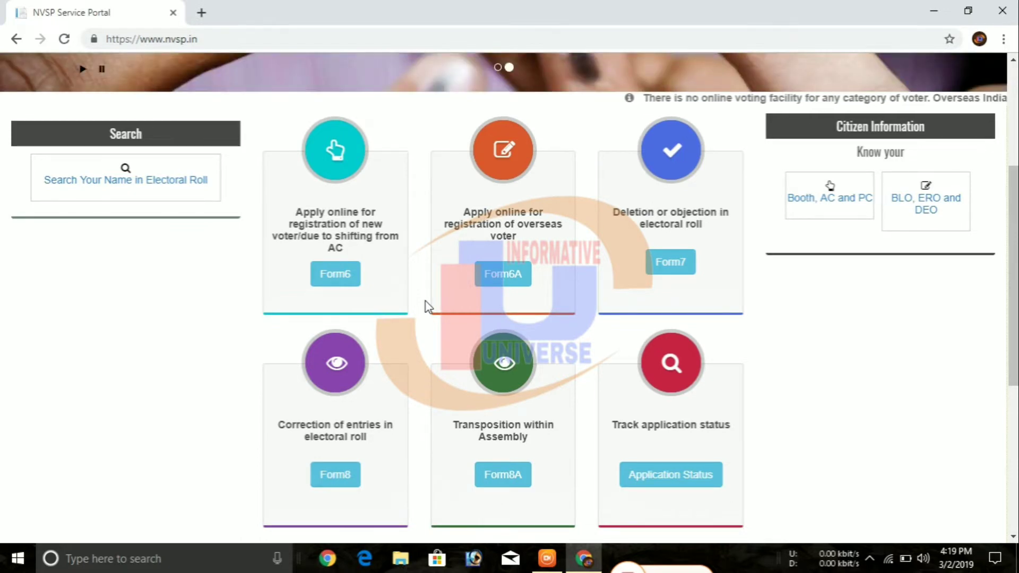
pyautogui.scroll(-1, 428, 307)
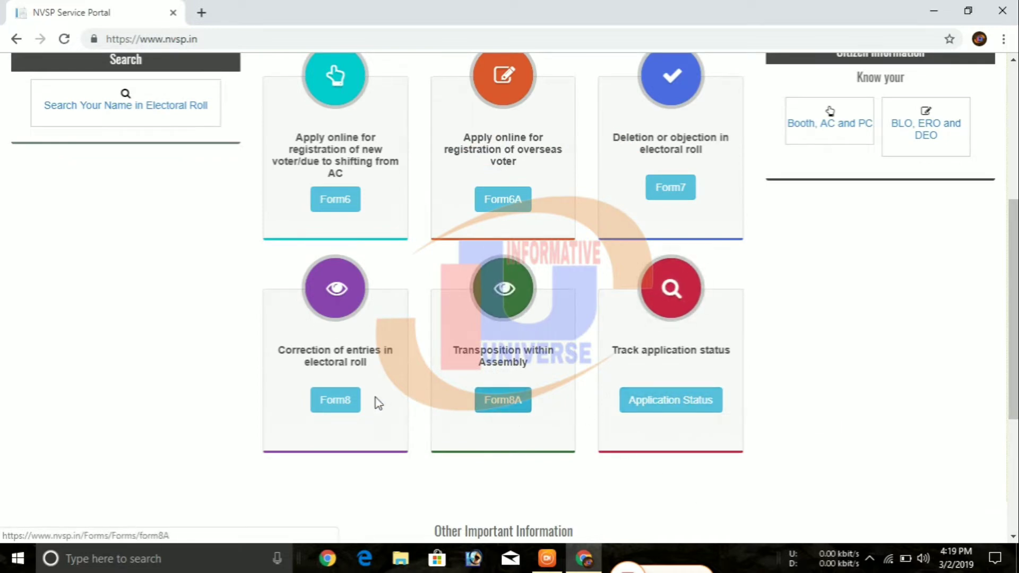
pyautogui.click(333, 409)
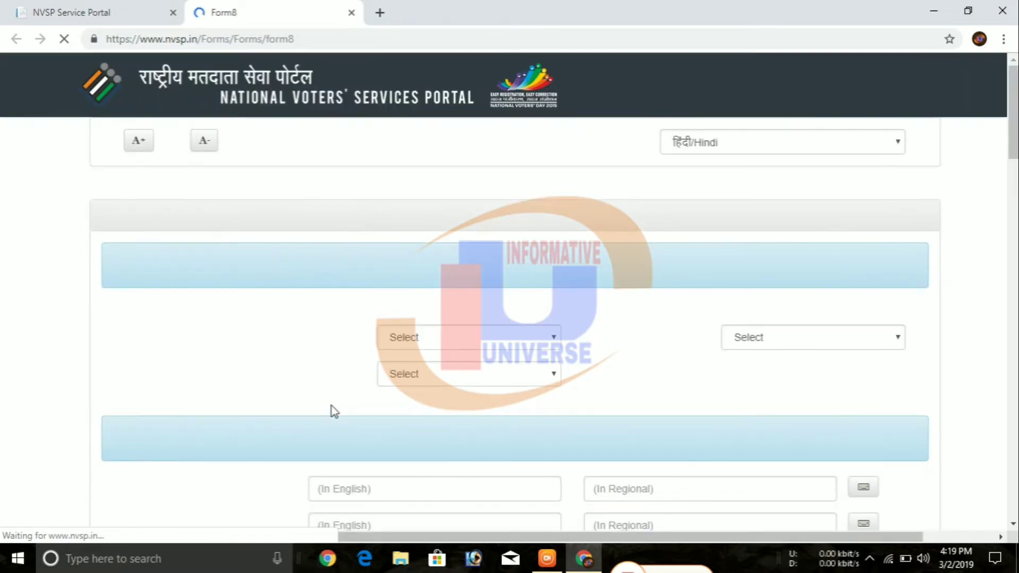
# - Switch the Form 8 language to English
pyautogui.click(896, 165)
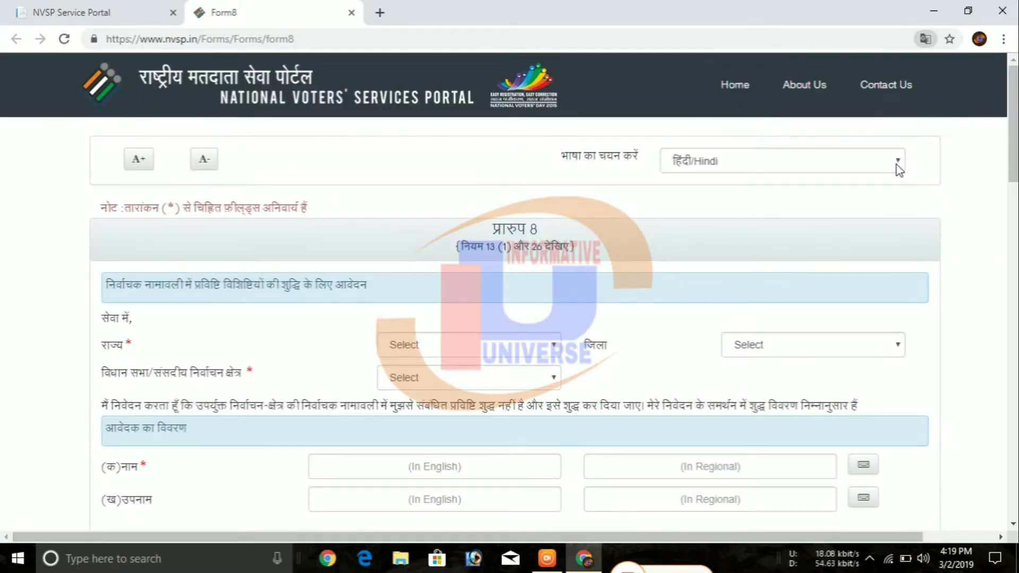
pyautogui.click(804, 196)
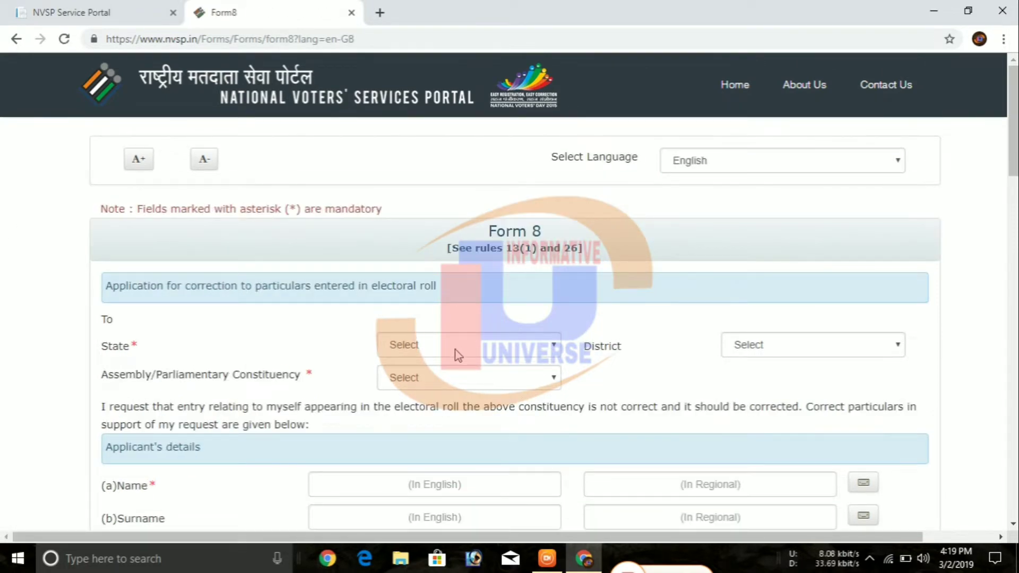
pyautogui.click(458, 355)
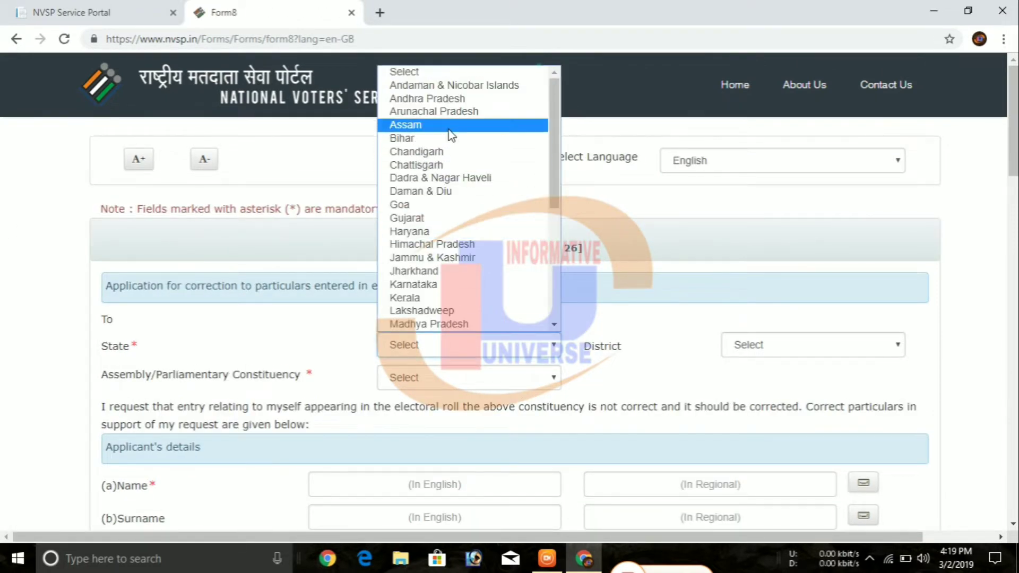
# - Set state Assam, district BARPETA and assembly constituency JANIA
pyautogui.click(450, 135)
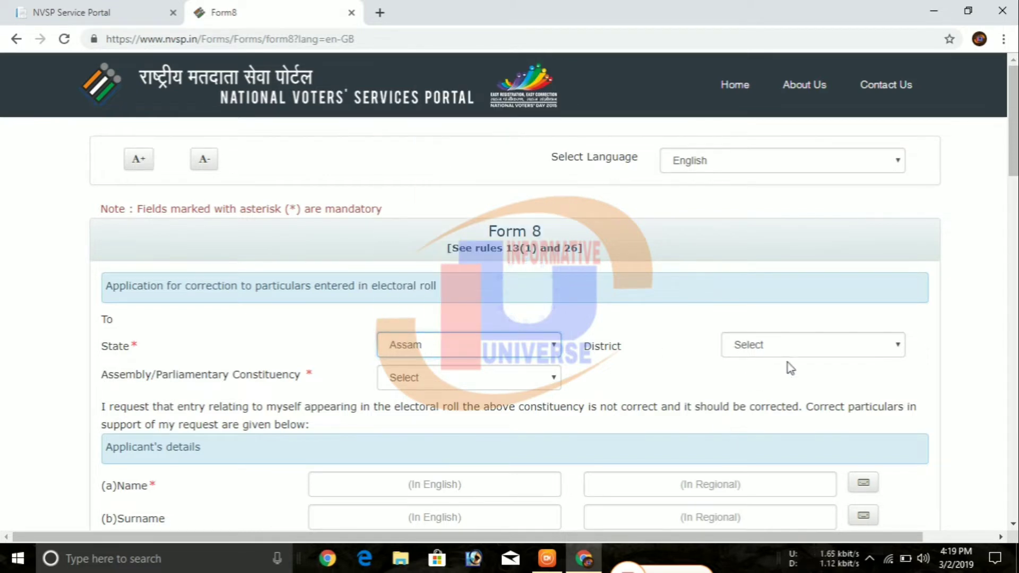
pyautogui.click(829, 349)
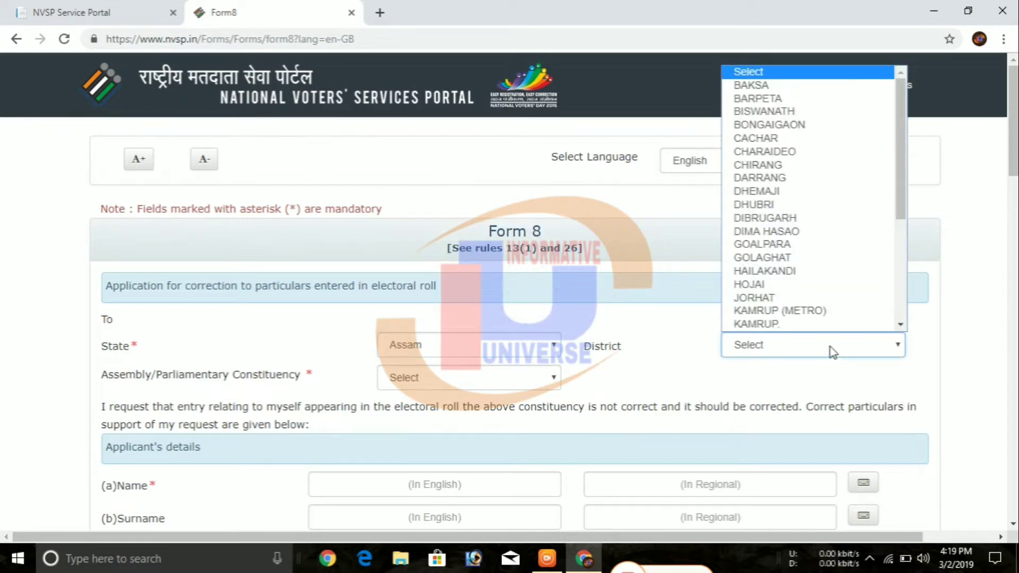
pyautogui.click(815, 101)
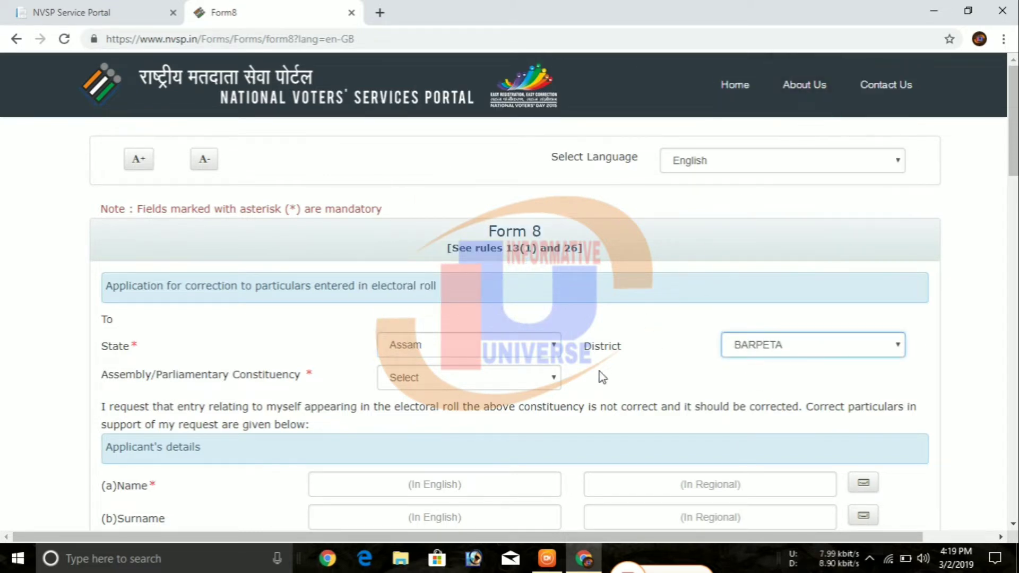
pyautogui.click(552, 377)
pyautogui.click(519, 466)
pyautogui.scroll(-3, 532, 421)
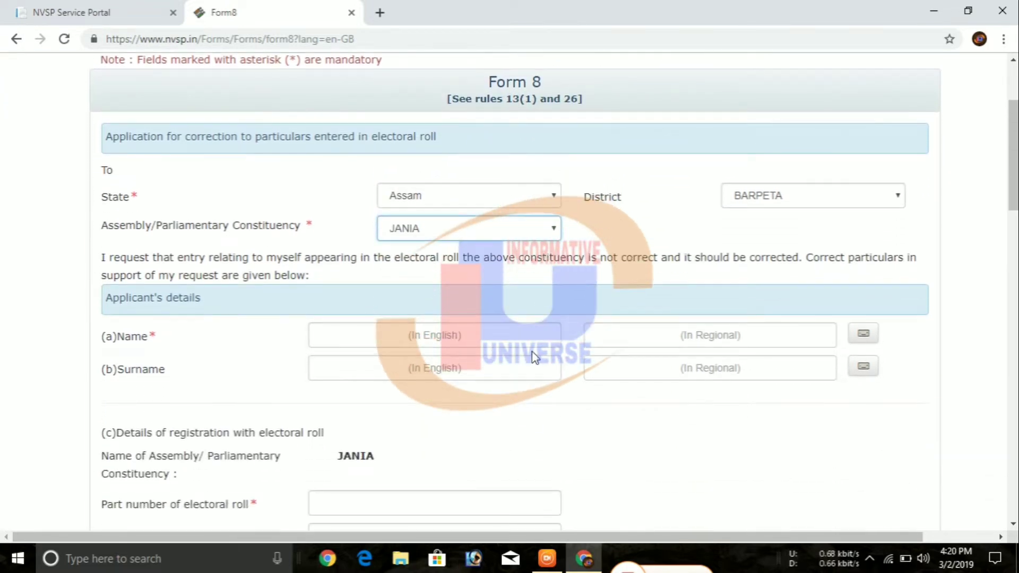
# - Enter the applicant's first name and surname in English
pyautogui.click(534, 338)
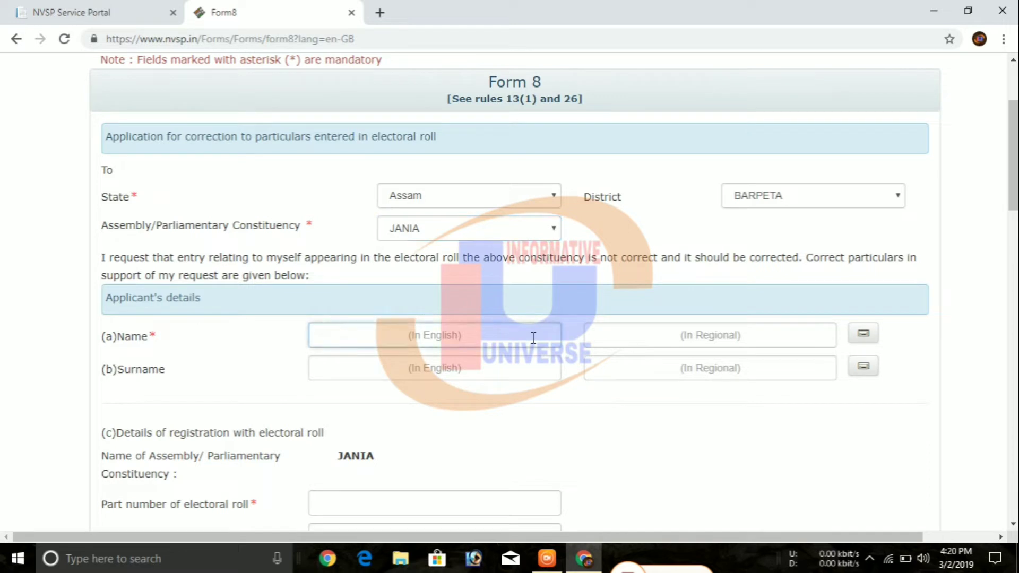
pyautogui.write('g')
pyautogui.press('BackSpace')
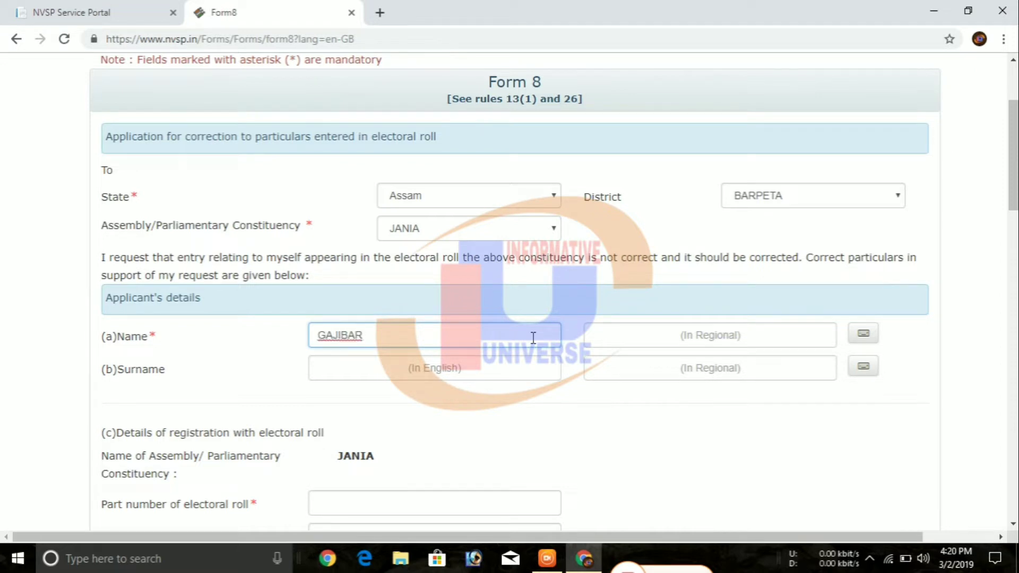
pyautogui.click(496, 371)
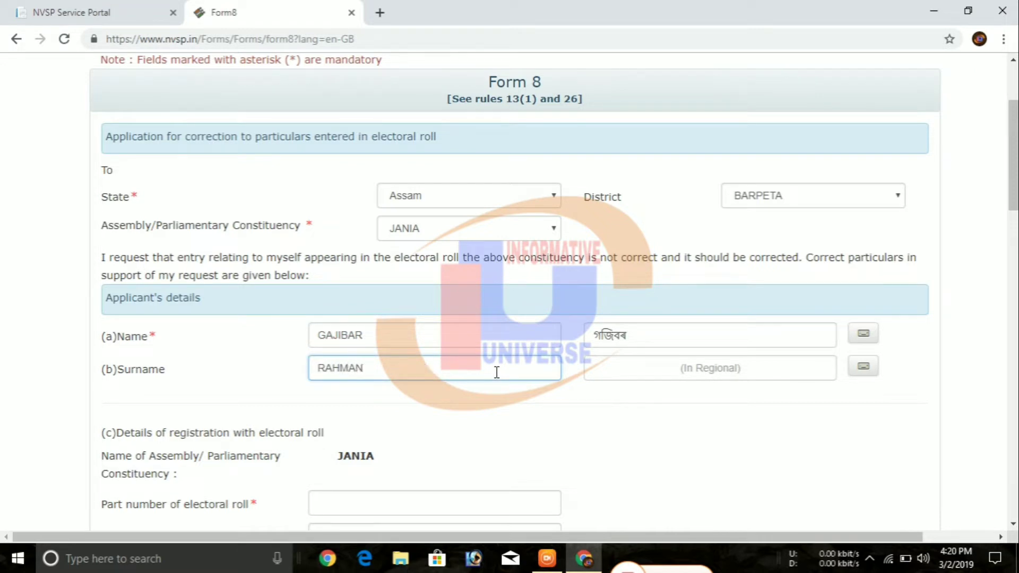
# - Add a vowel sign to the regional-script name with the on-screen keyboard
pyautogui.click(602, 335)
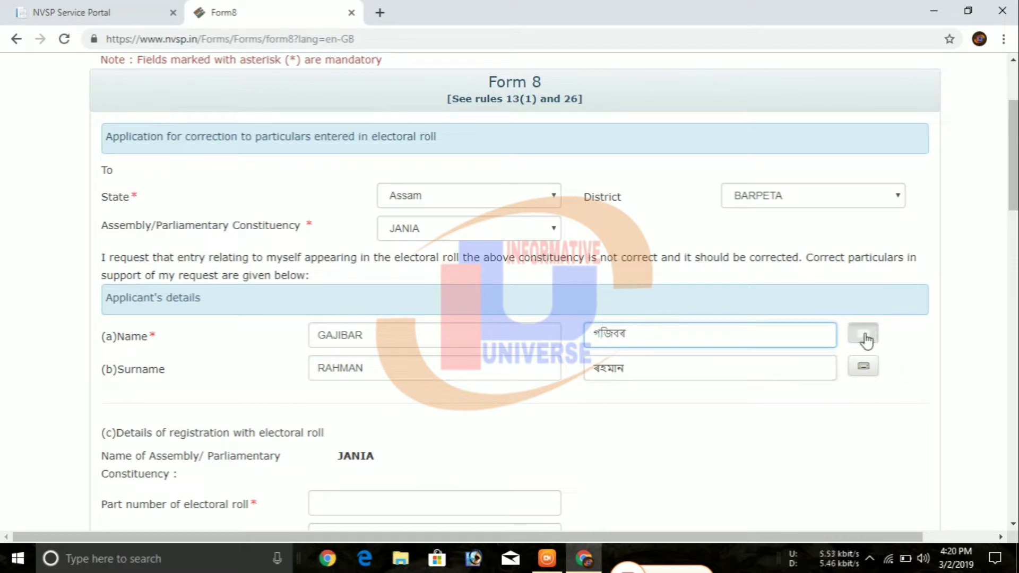
pyautogui.click(863, 335)
pyautogui.click(311, 389)
pyautogui.click(571, 333)
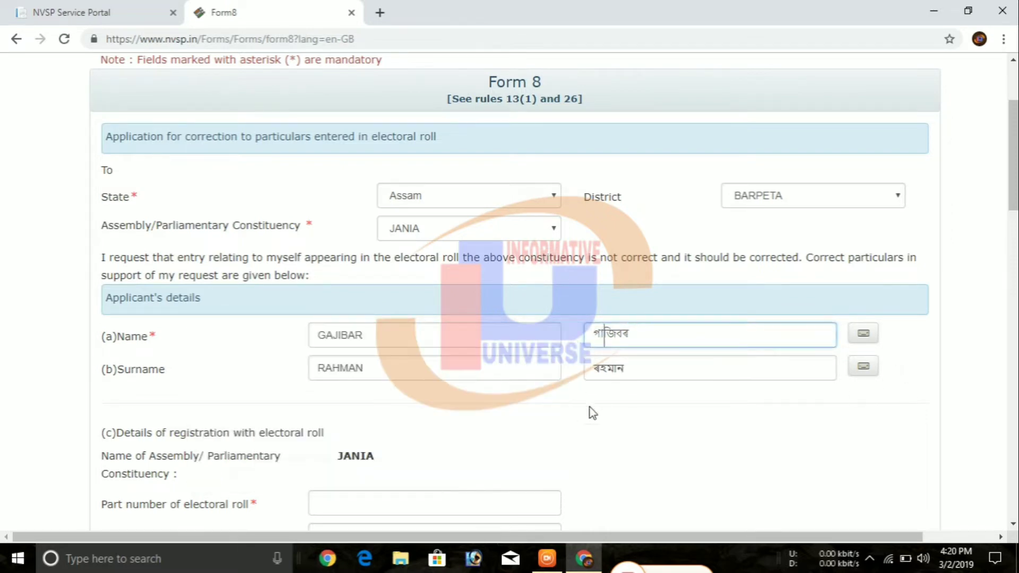
pyautogui.scroll(-1, 501, 424)
pyautogui.scroll(-4, 502, 425)
pyautogui.click(403, 280)
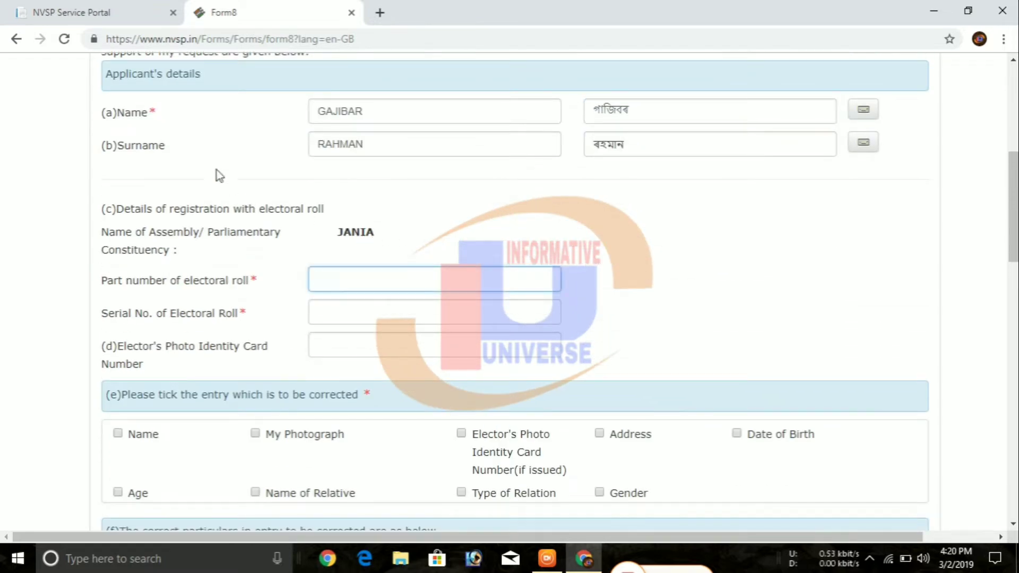
# - Open Electoral Search and enter the voter's EPIC number
pyautogui.click(109, 18)
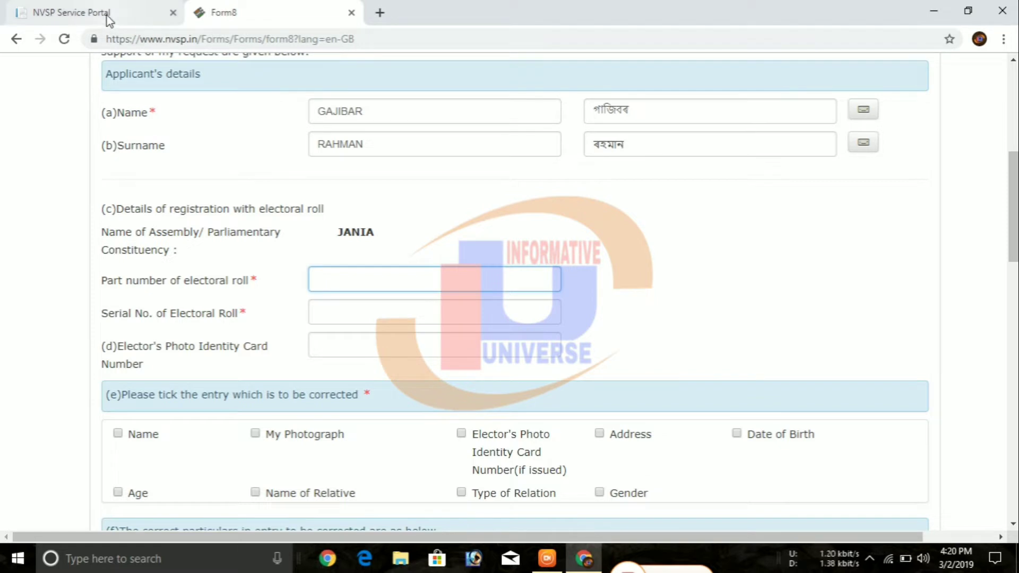
pyautogui.click(162, 113)
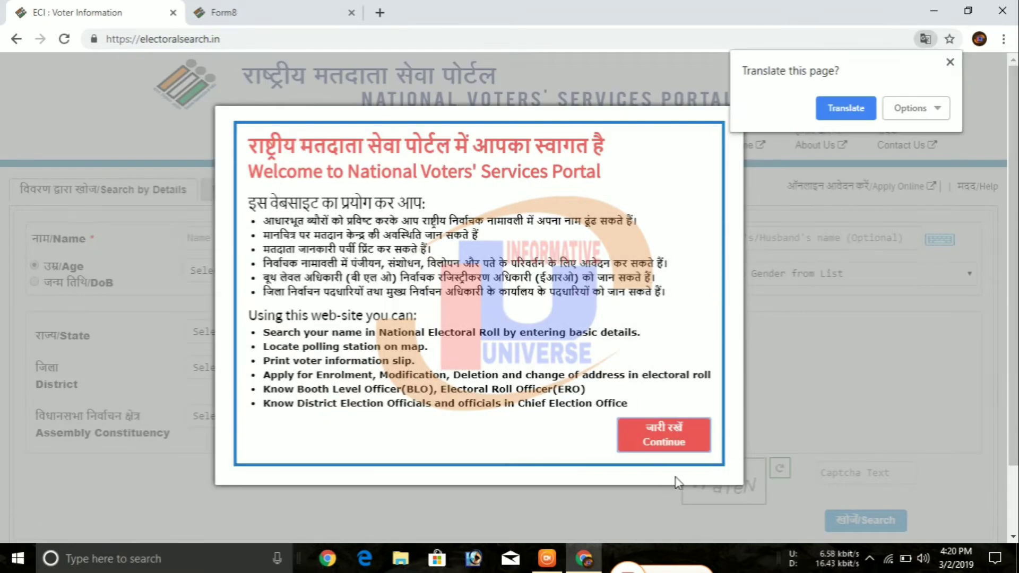
pyautogui.click(670, 448)
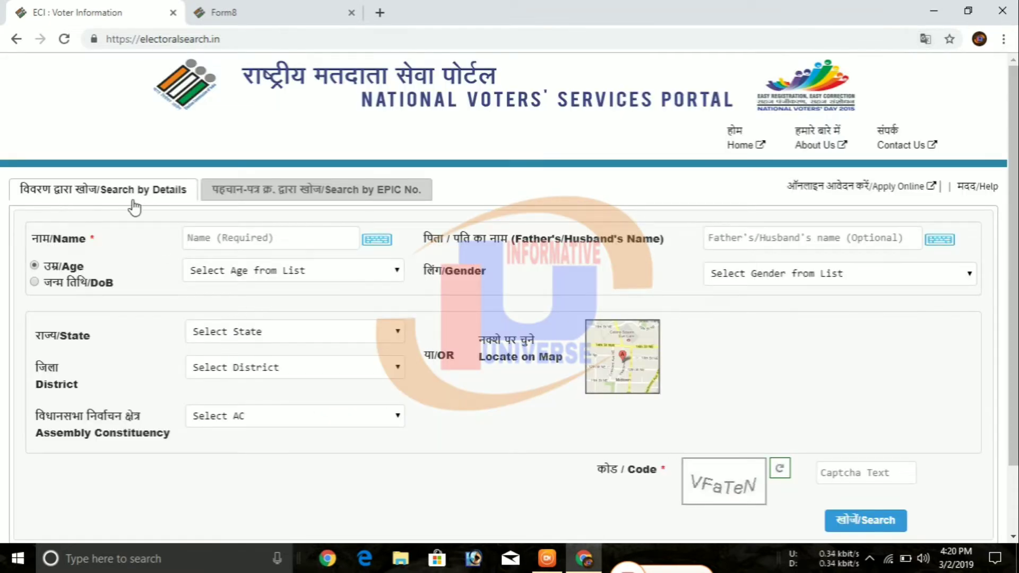
pyautogui.click(265, 197)
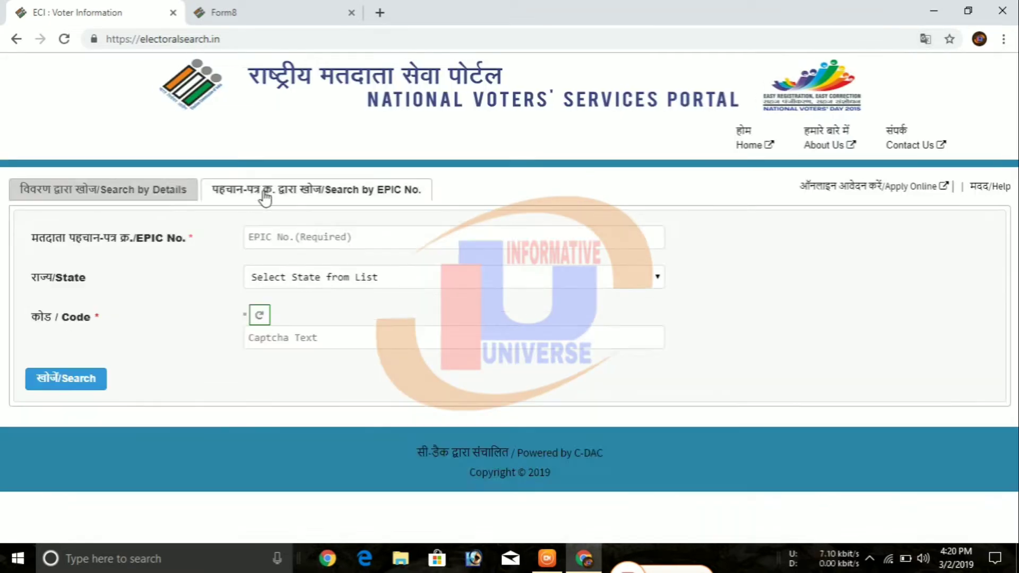
pyautogui.click(368, 240)
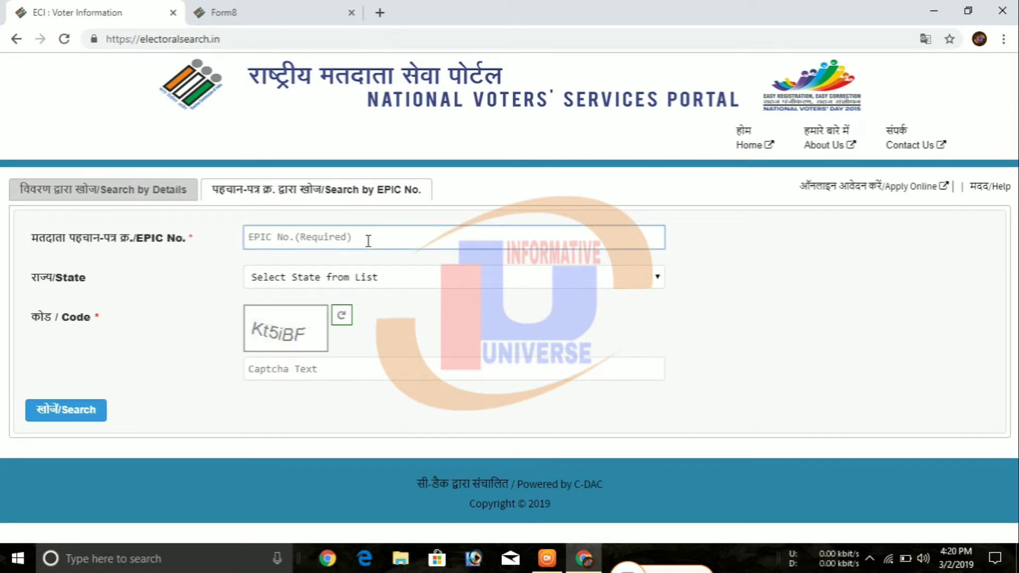
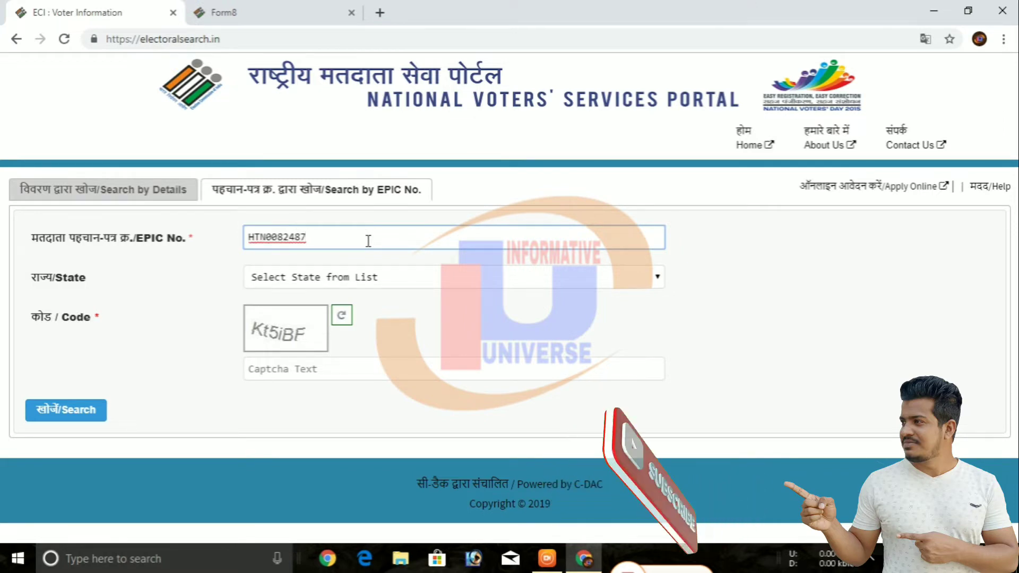
# - Search with state ASSAM and the captcha, then open the voter's full details
pyautogui.click(346, 283)
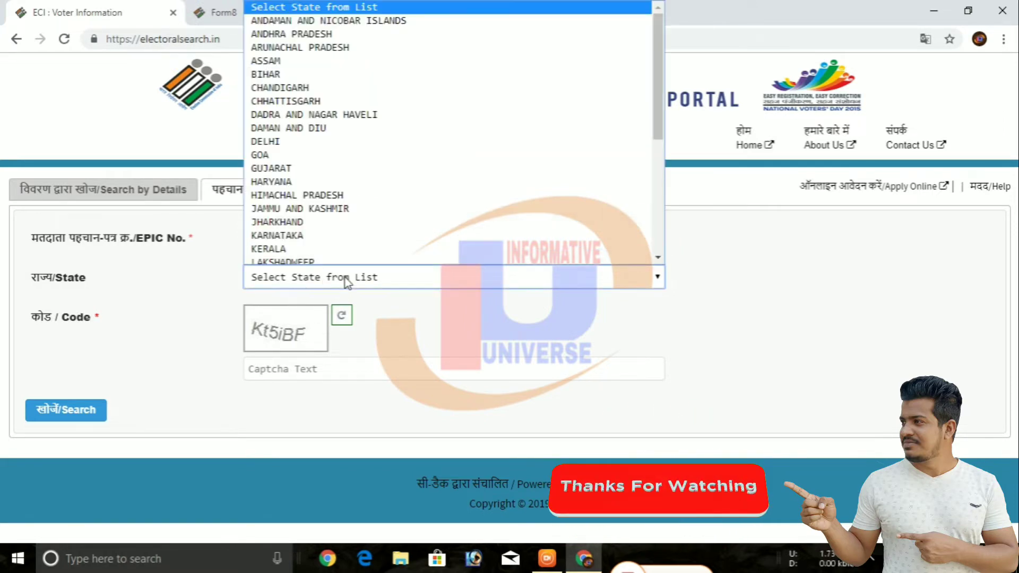
pyautogui.click(289, 60)
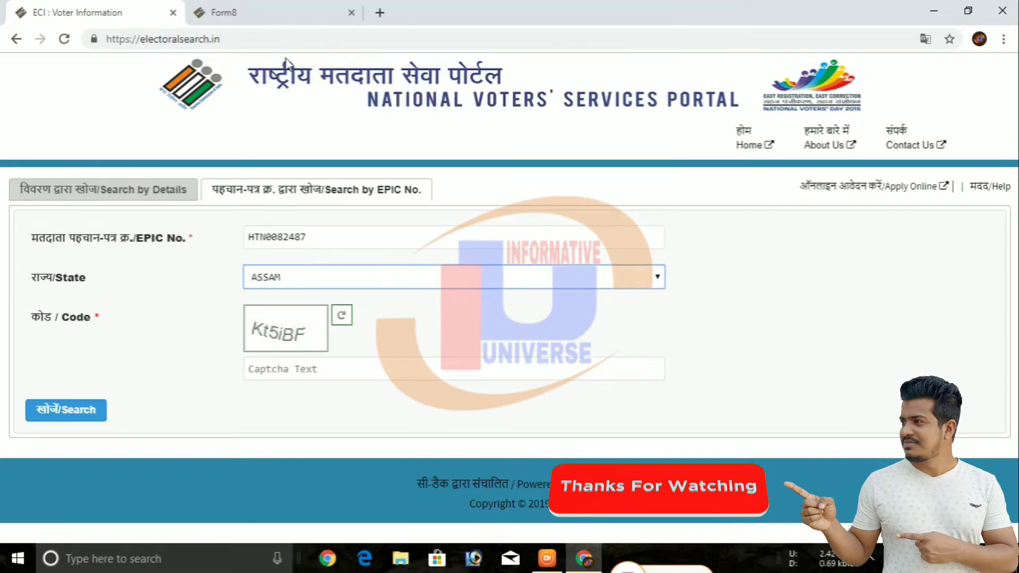
pyautogui.click(329, 366)
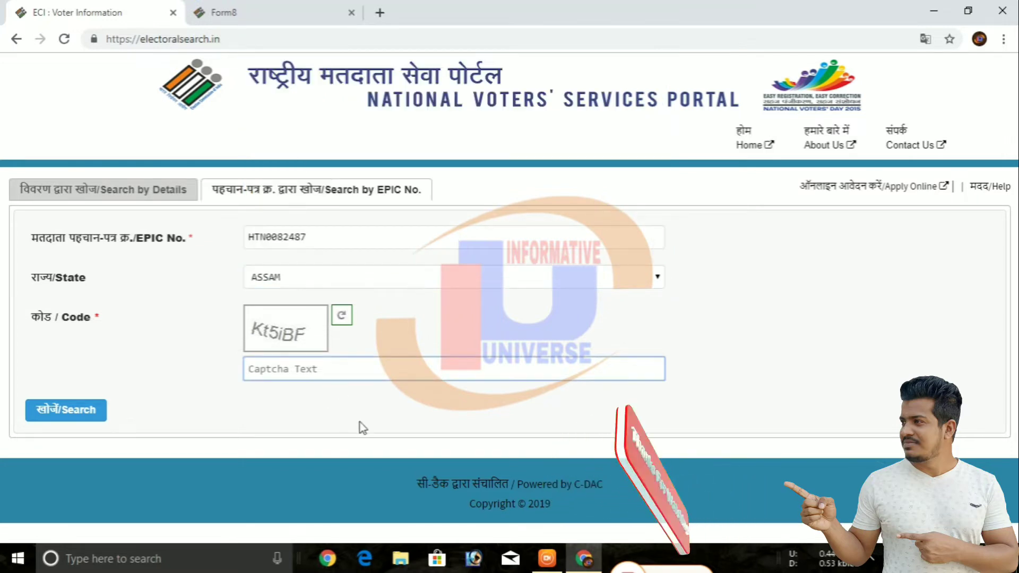
pyautogui.write('Kt5')
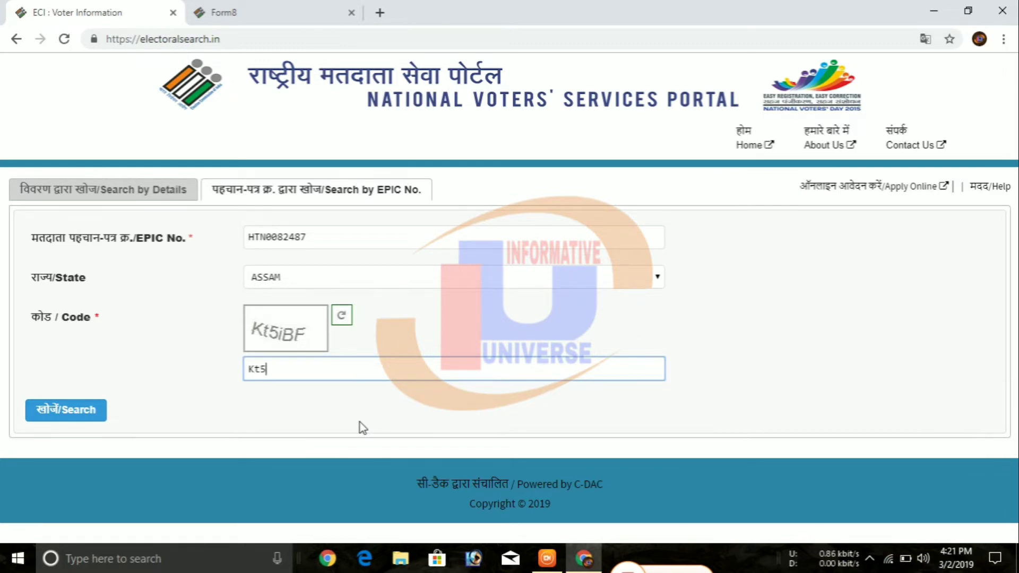
pyautogui.write('iBF')
pyautogui.click(54, 409)
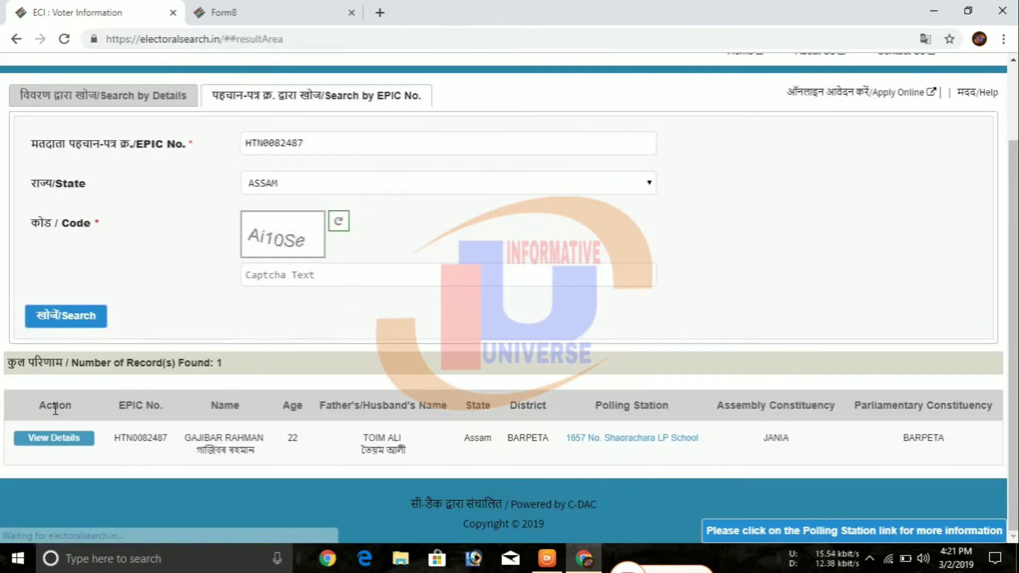
pyautogui.click(74, 447)
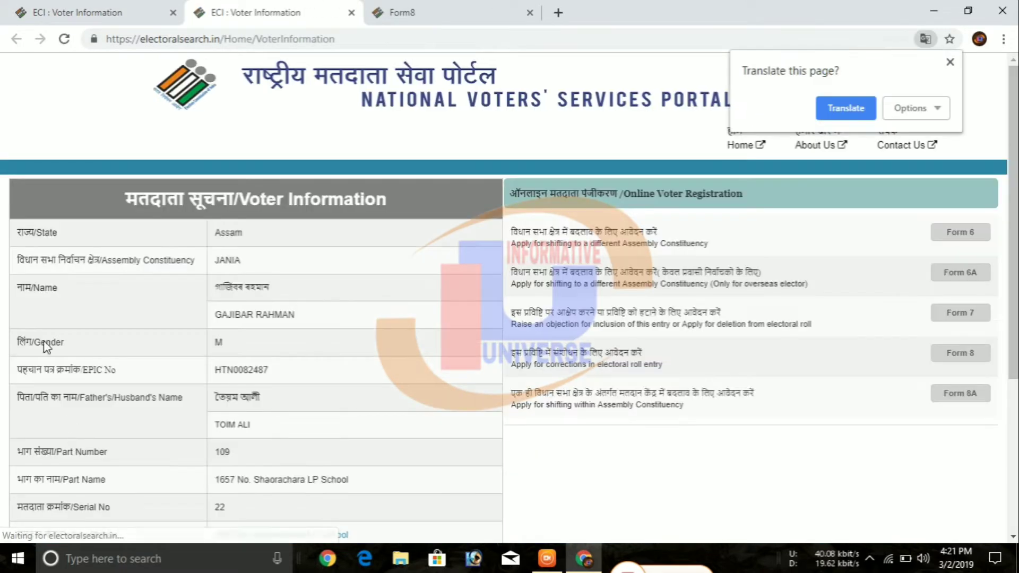
# - Check the record's part and serial numbers, then return to Form 8
pyautogui.scroll(-3, 271, 355)
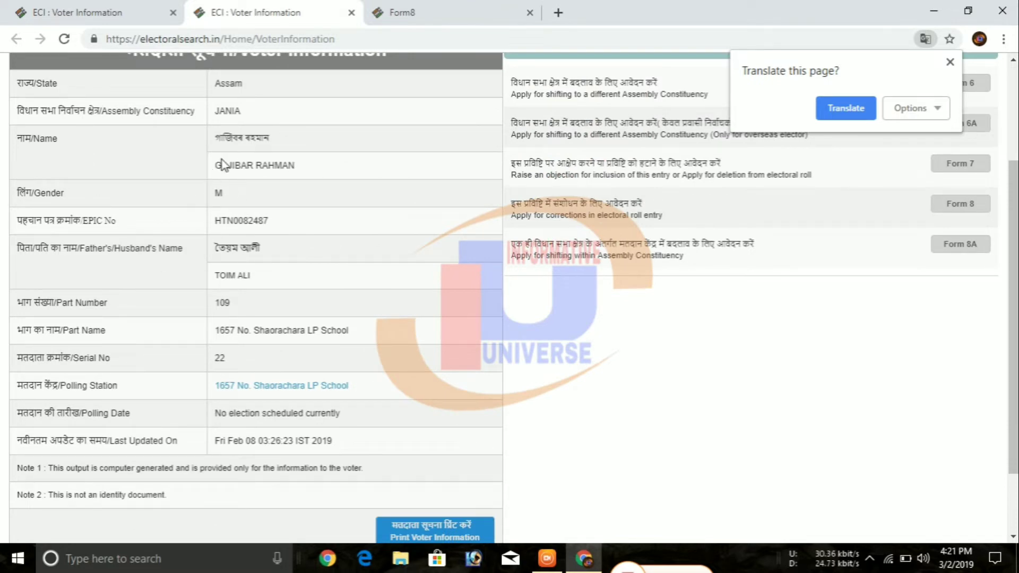
pyautogui.scroll(-2, 238, 239)
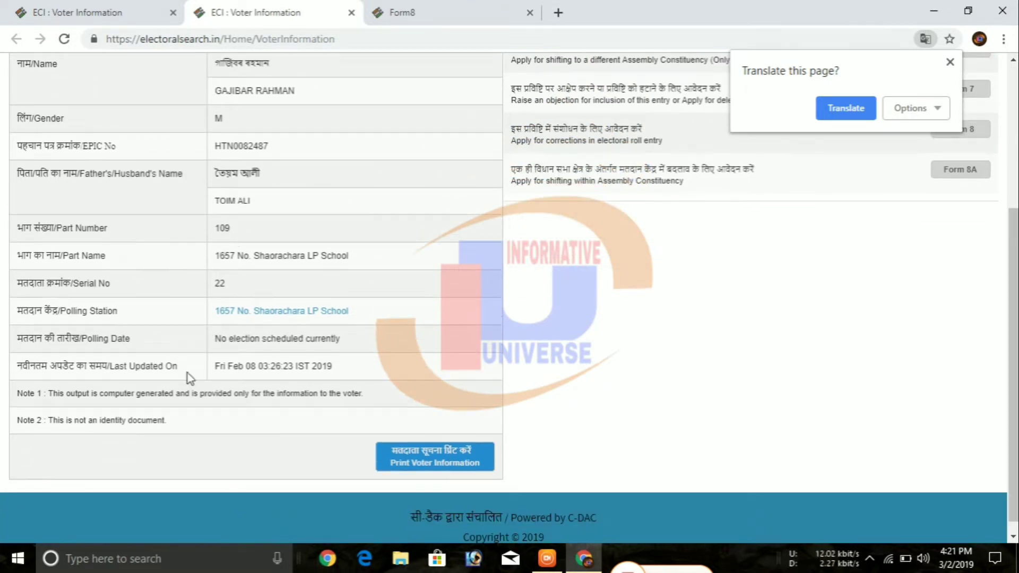
pyautogui.scroll(5, 372, 382)
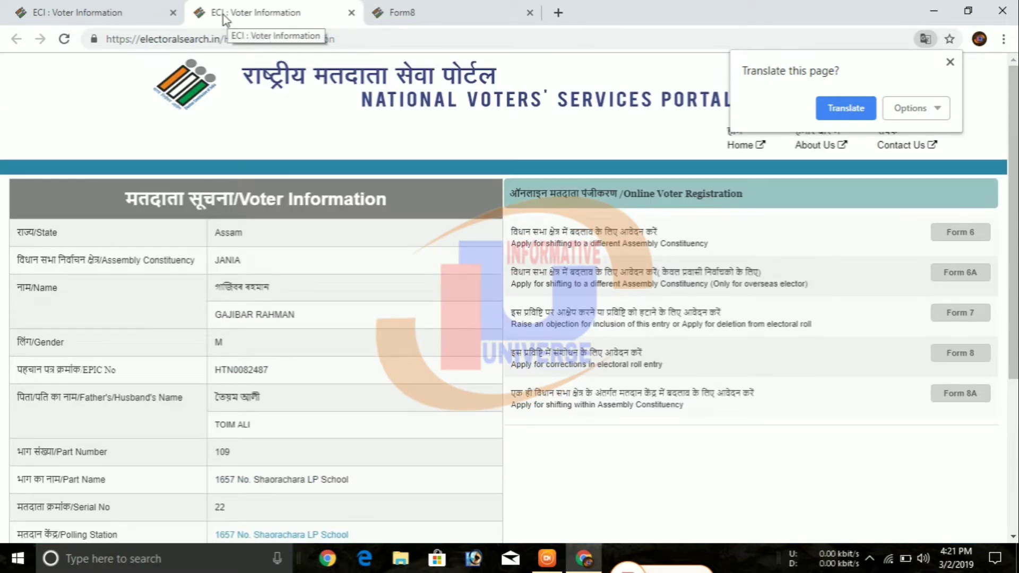
pyautogui.click(420, 17)
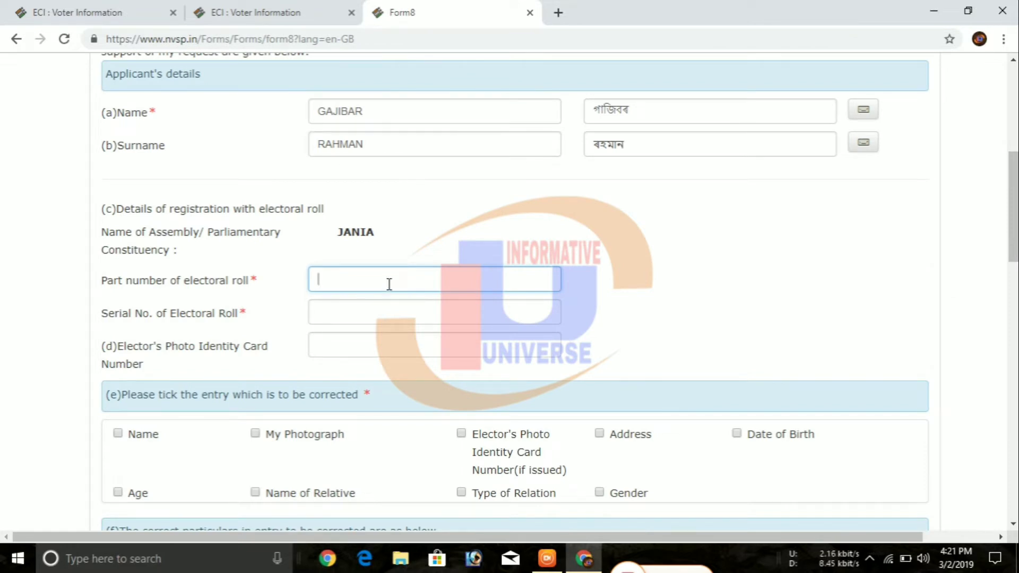
pyautogui.click(389, 313)
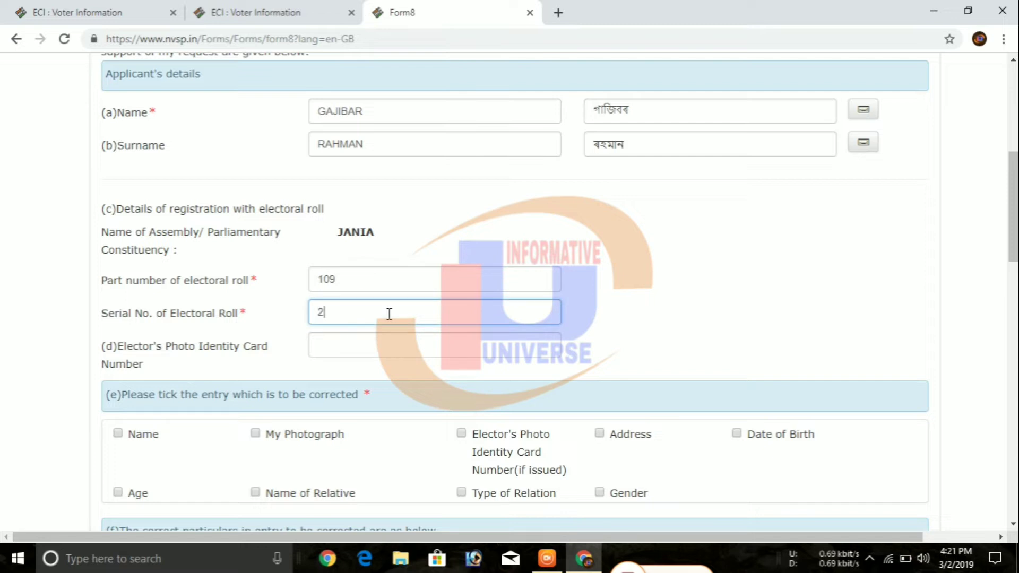
pyautogui.click(387, 350)
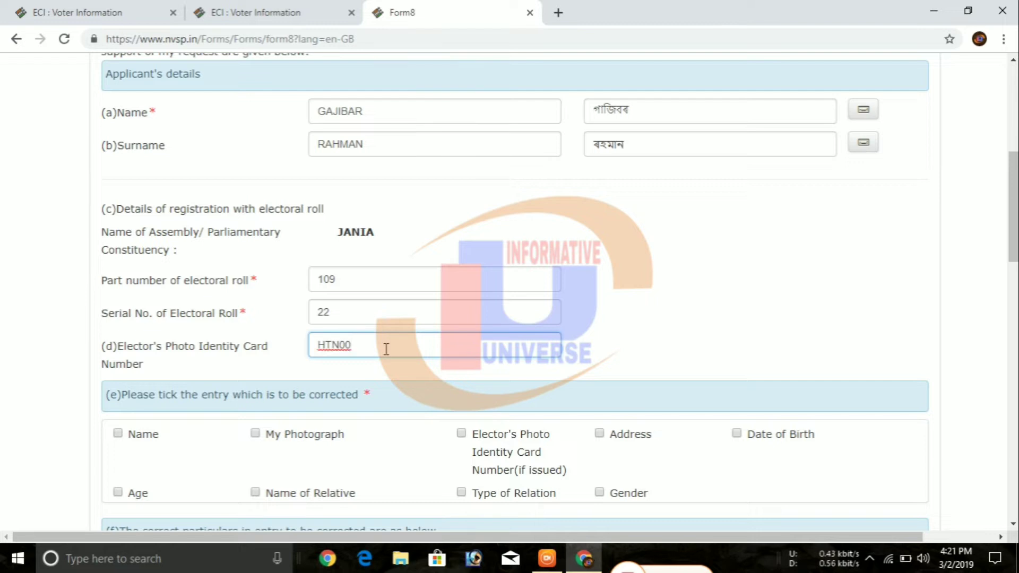
pyautogui.doubleClick(386, 350)
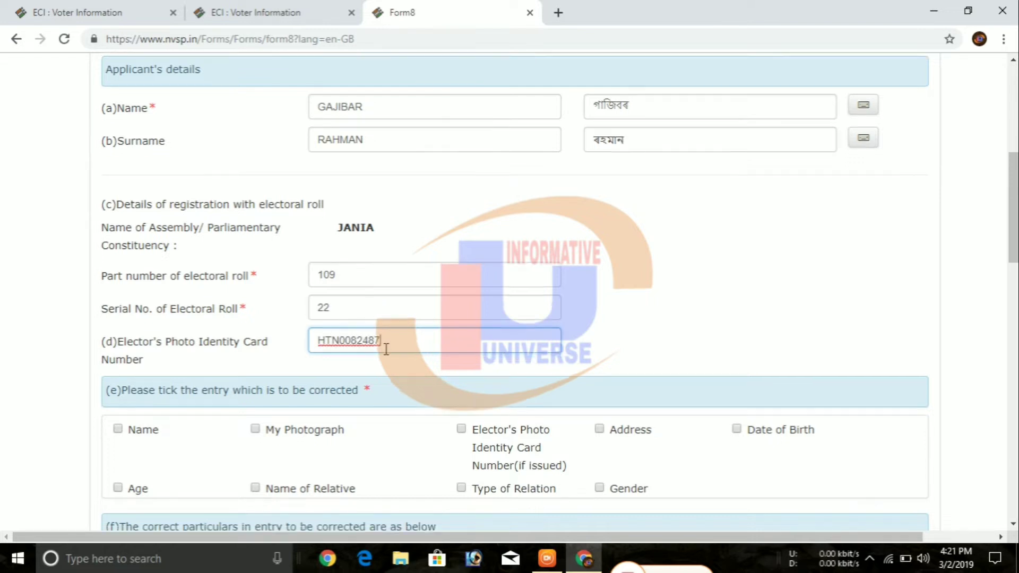
pyautogui.scroll(-1, 88, 388)
# - Tick Name and My Photograph, then enter the corrected name and surname in English
pyautogui.click(118, 360)
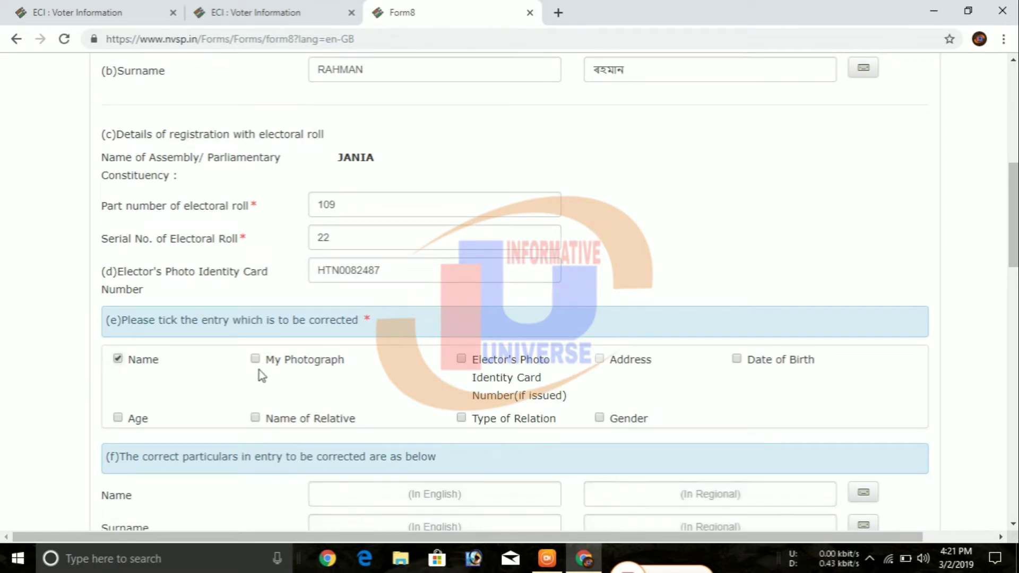
pyautogui.click(255, 359)
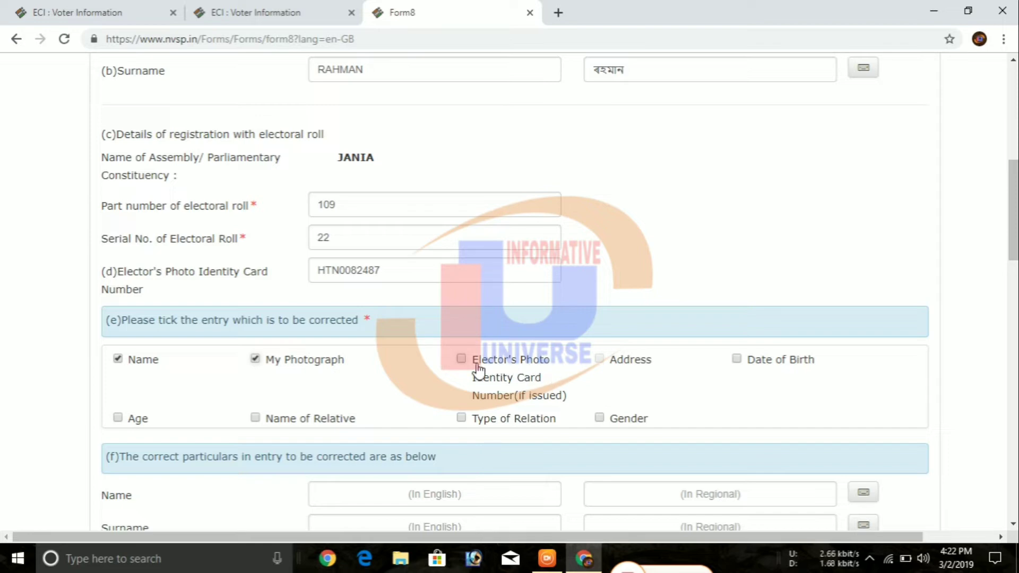
pyautogui.scroll(-3, 563, 422)
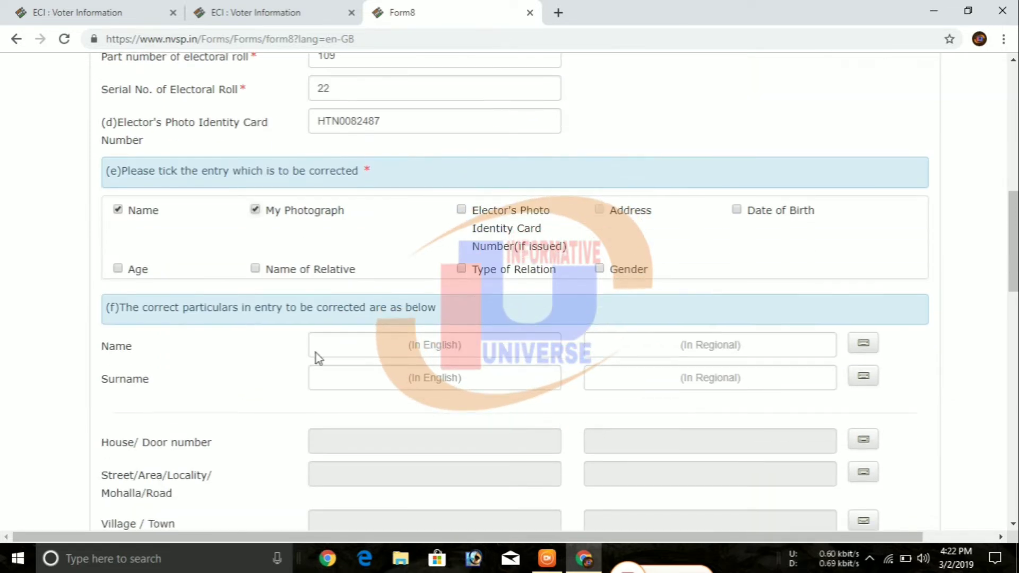
pyautogui.click(370, 348)
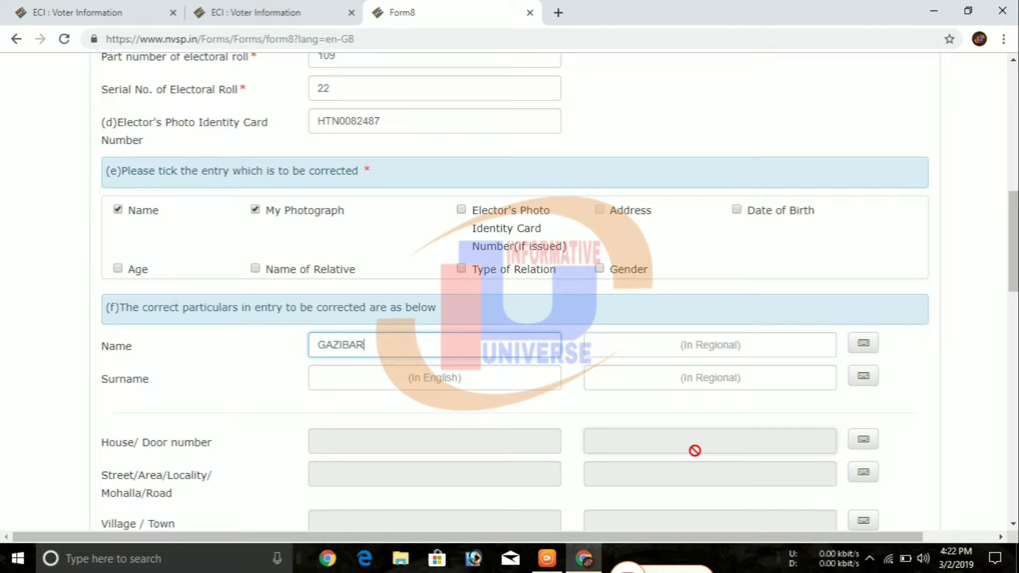
pyautogui.click(531, 380)
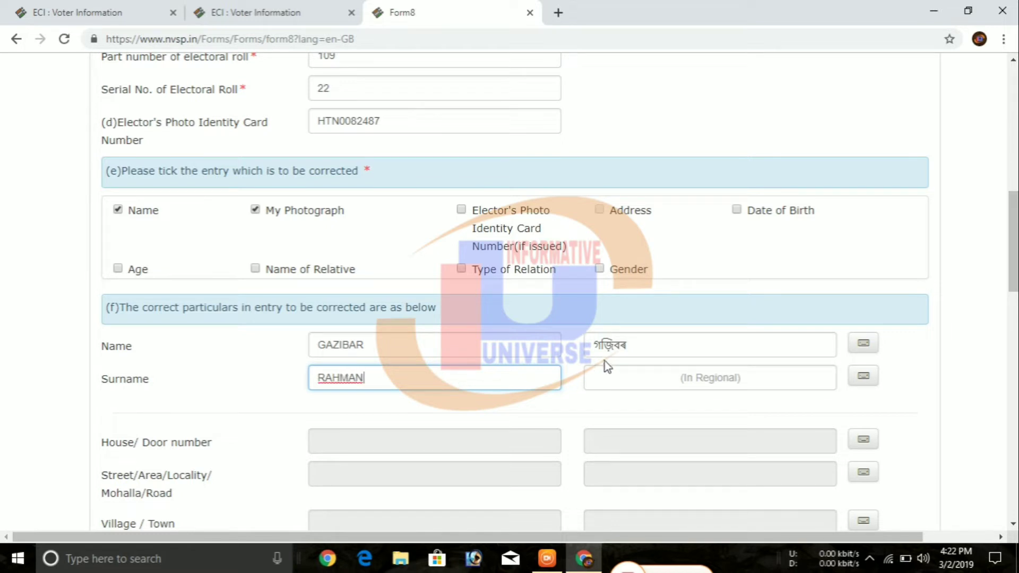
# - Add the missing vowel sign to the regional-script first name
pyautogui.click(602, 347)
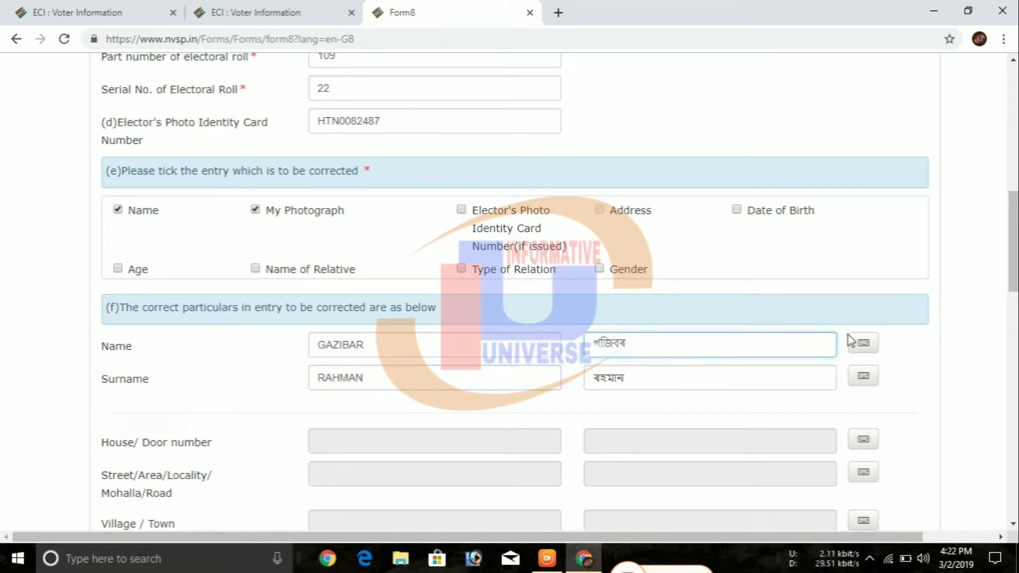
pyautogui.click(863, 343)
pyautogui.click(304, 394)
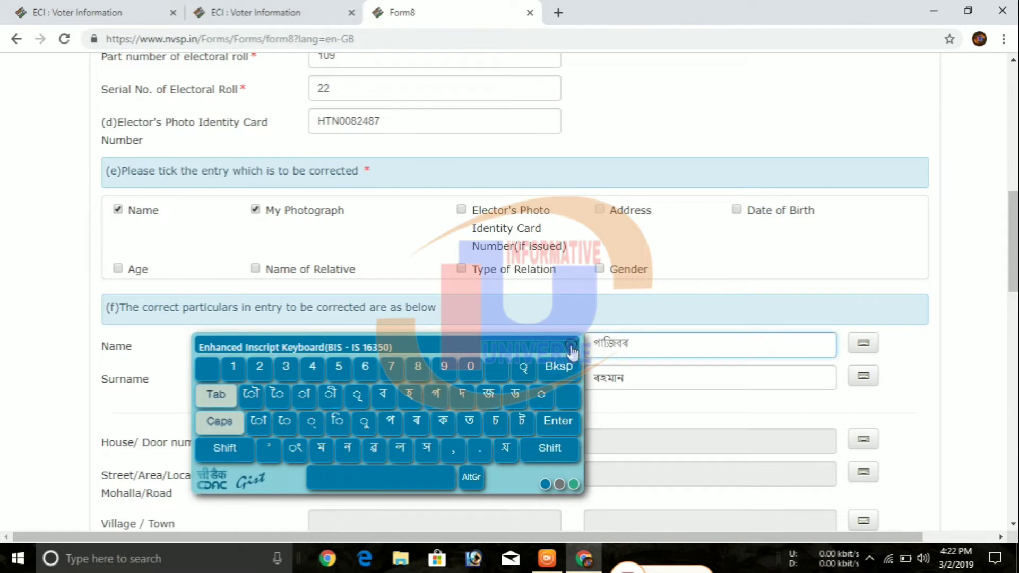
pyautogui.click(571, 346)
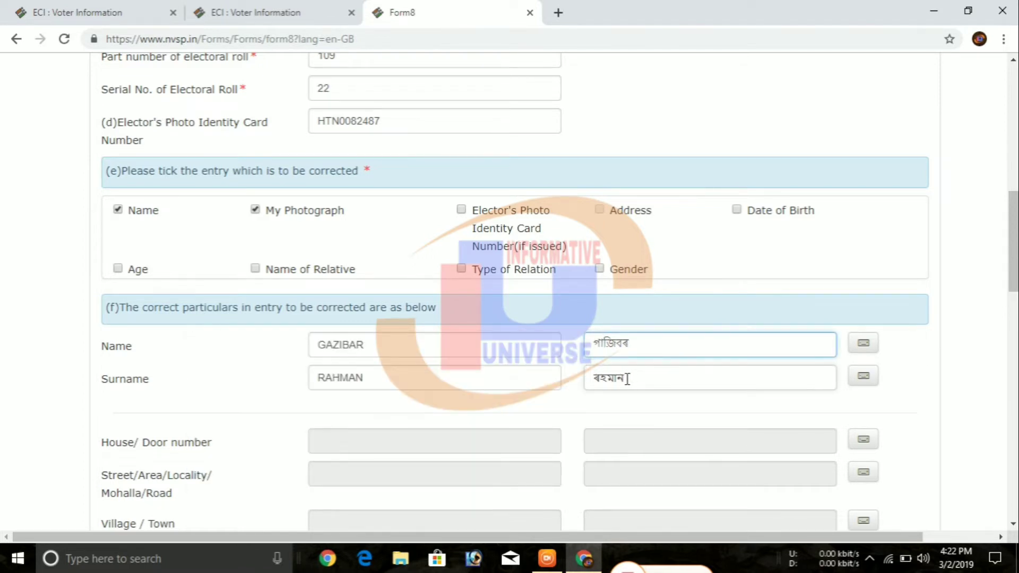
pyautogui.scroll(-1, 590, 399)
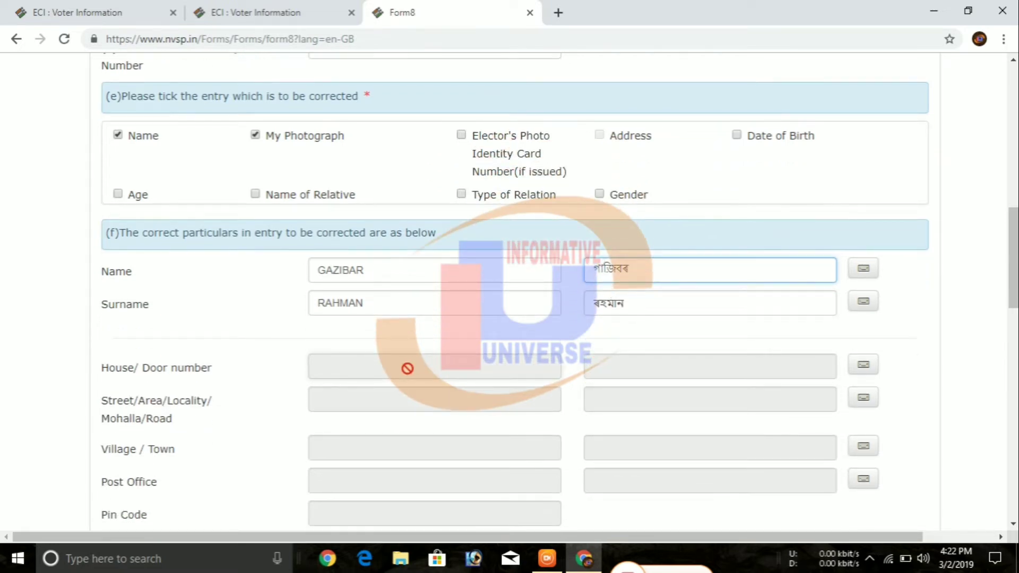
pyautogui.scroll(-1, 444, 334)
pyautogui.scroll(-6, 444, 335)
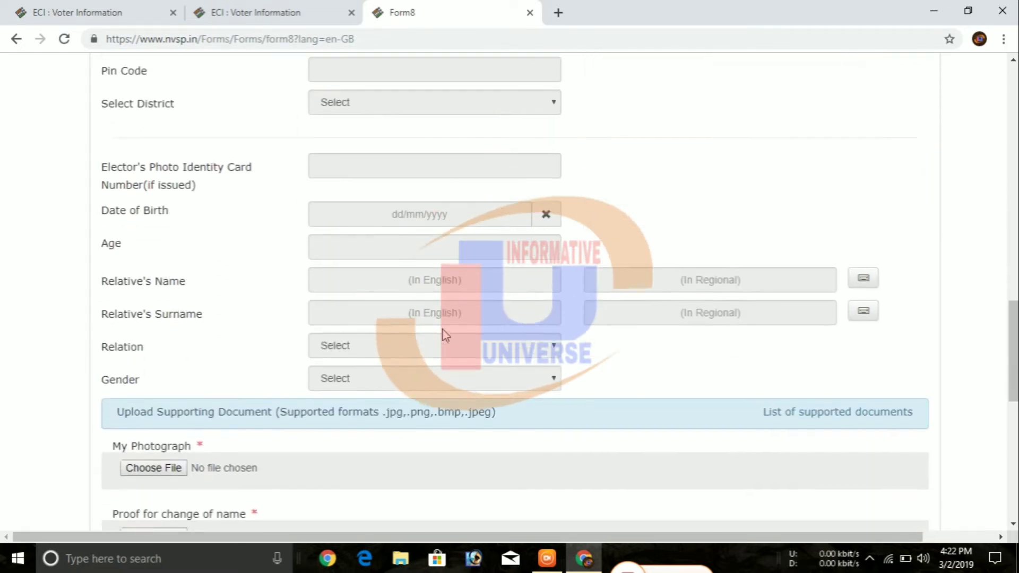
pyautogui.scroll(-1, 443, 334)
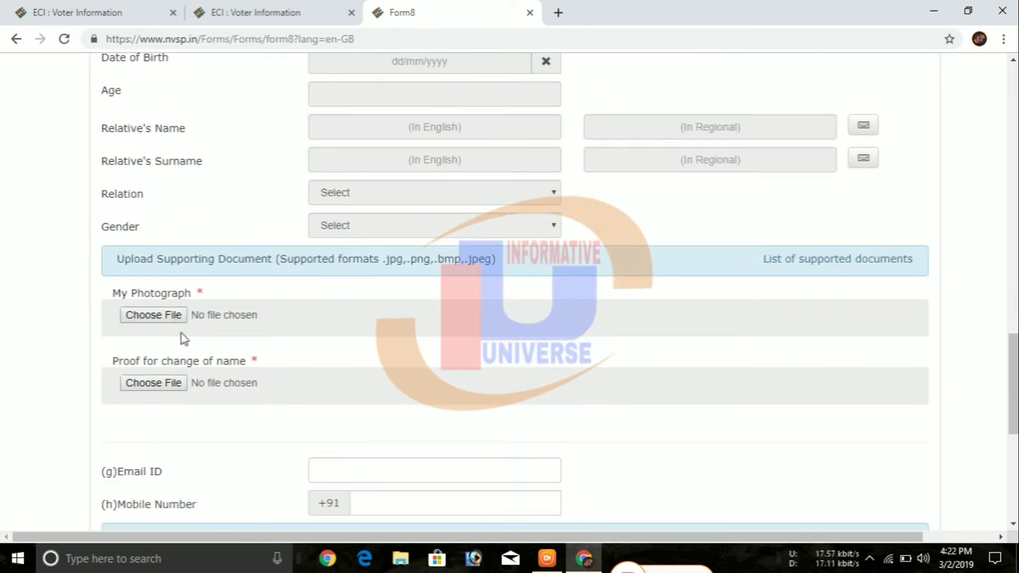
# - Upload the portrait photo from the JNTUH OD APPLY folder under My Photograph
pyautogui.click(172, 319)
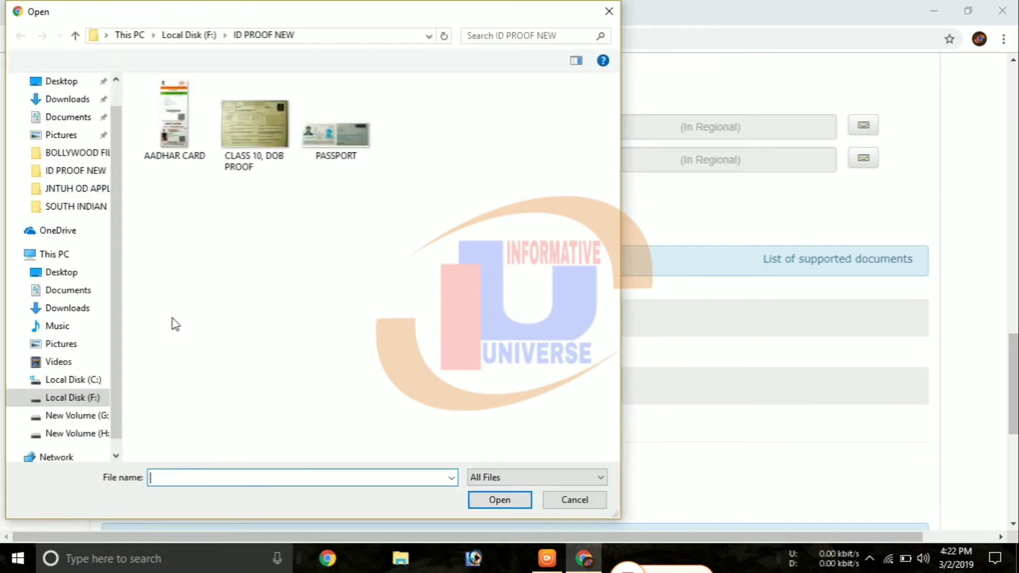
pyautogui.click(88, 398)
pyautogui.doubleClick(263, 322)
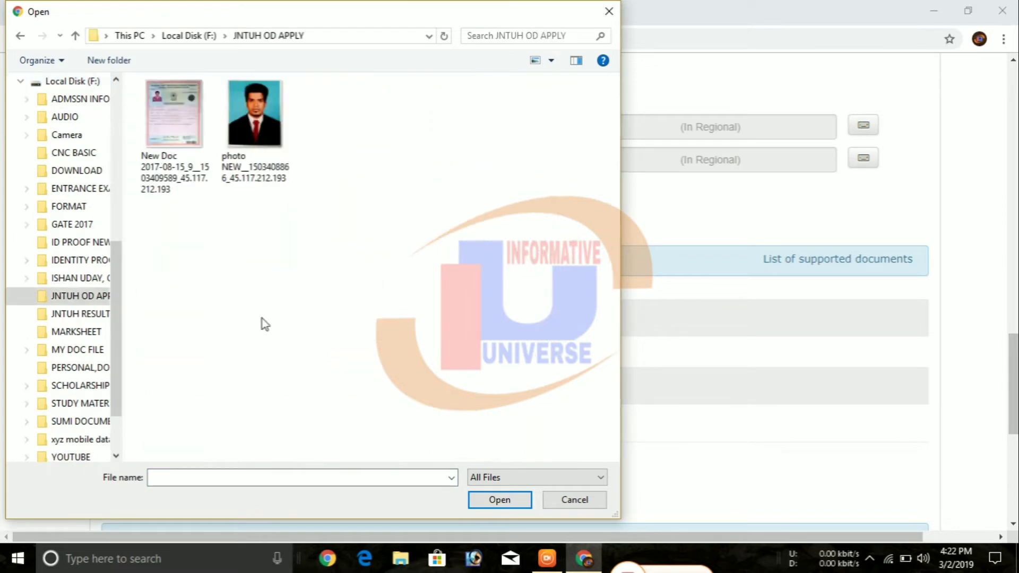
pyautogui.click(268, 149)
pyautogui.click(493, 501)
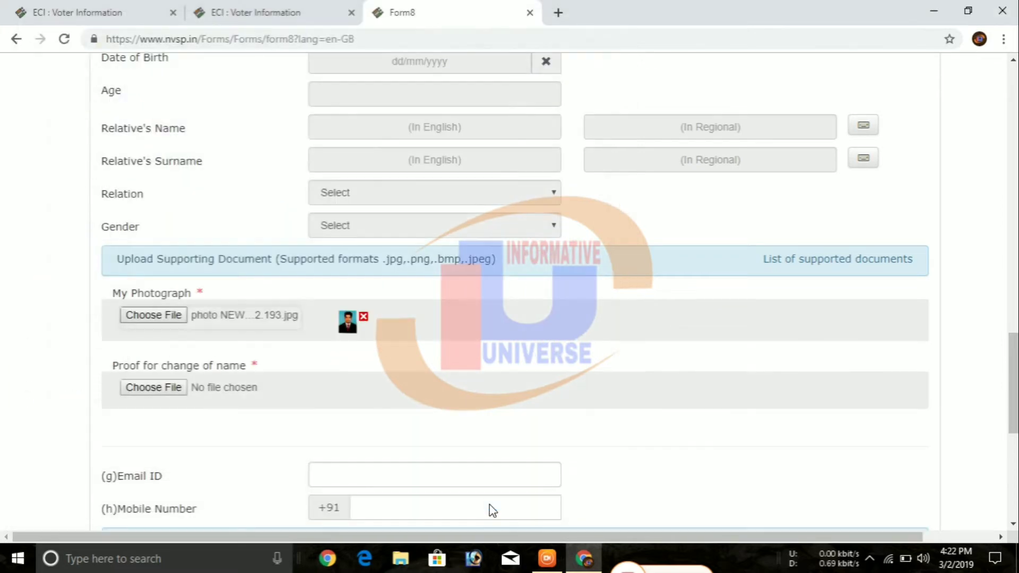
# - Attach AADHAR CARD.jpg from ID PROOF NEW as proof for change of name
pyautogui.click(154, 388)
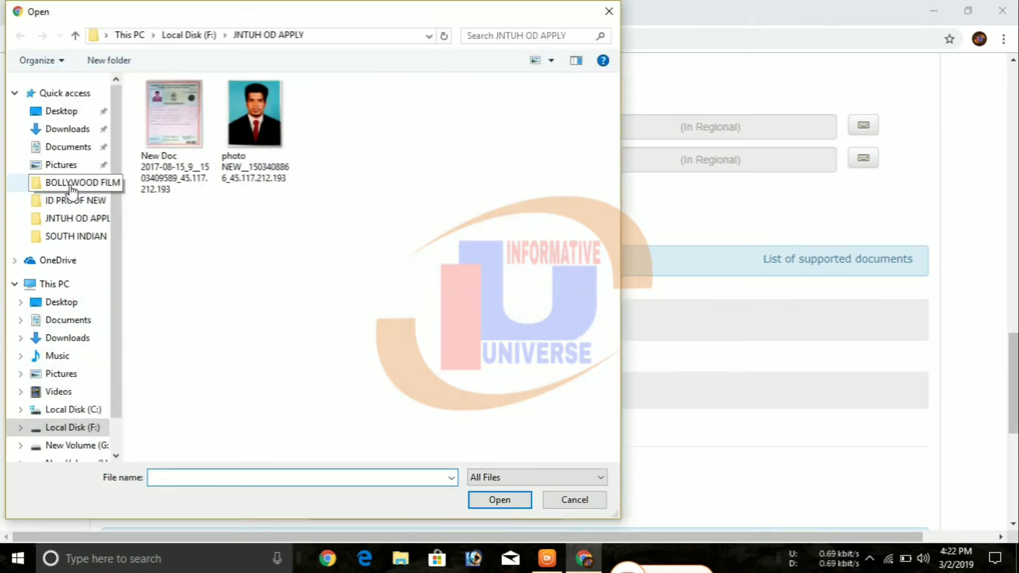
pyautogui.click(74, 207)
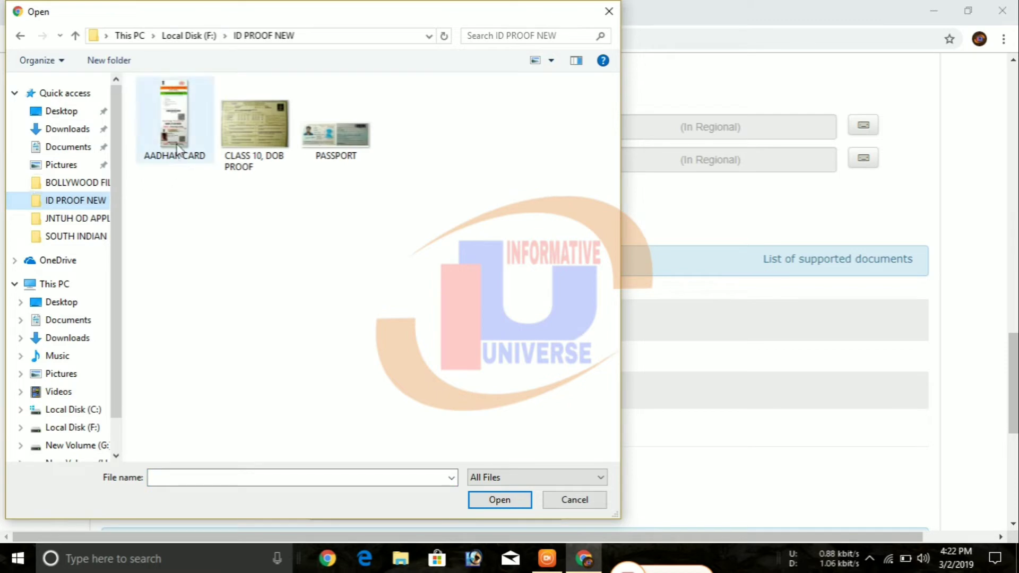
pyautogui.click(176, 150)
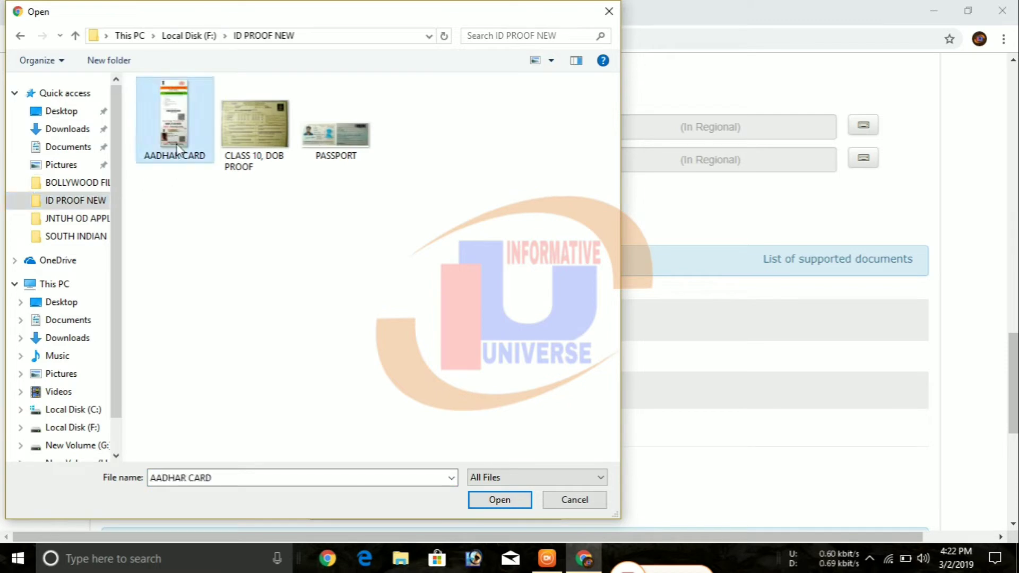
pyautogui.click(514, 506)
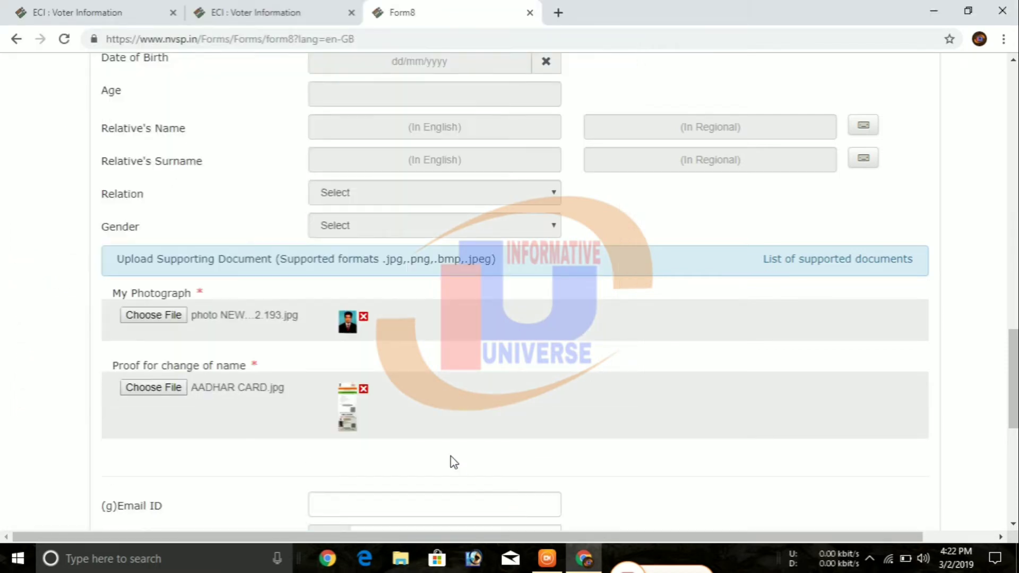
pyautogui.scroll(-2, 452, 461)
# - Autofill the contact details and enter the declaration captcha answer
pyautogui.click(411, 354)
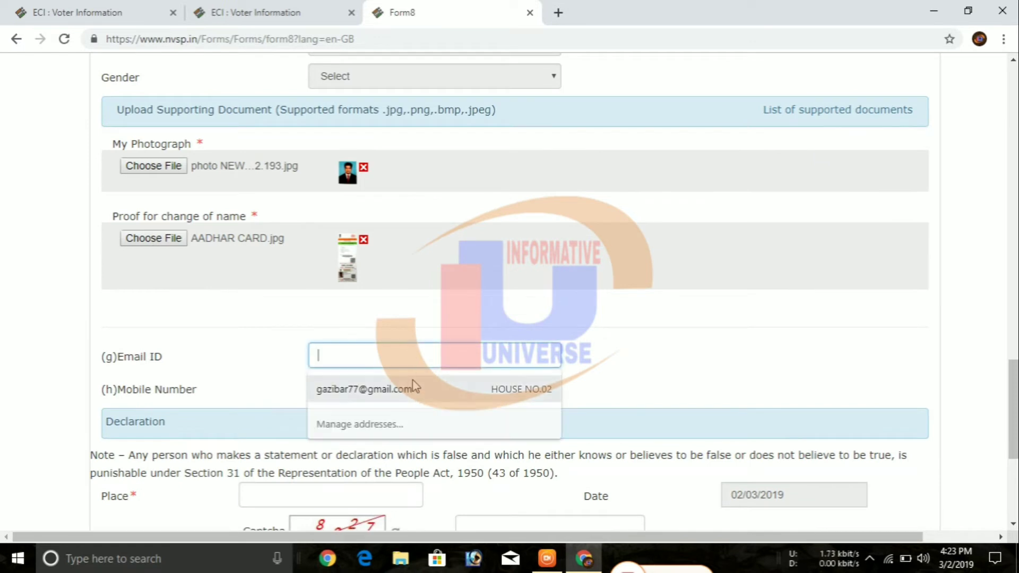
pyautogui.click(413, 386)
pyautogui.scroll(-1, 413, 388)
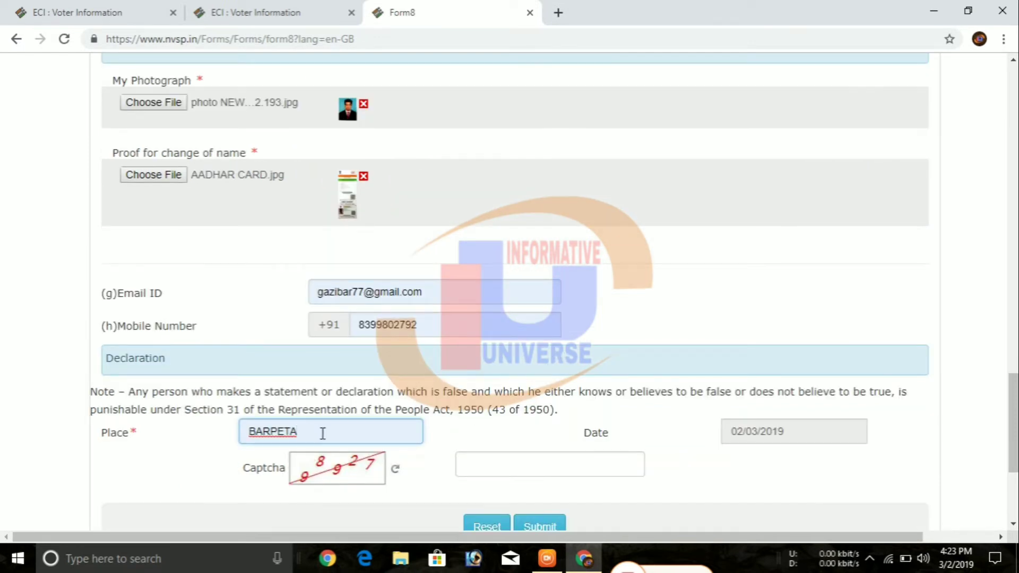
pyautogui.scroll(-2, 311, 431)
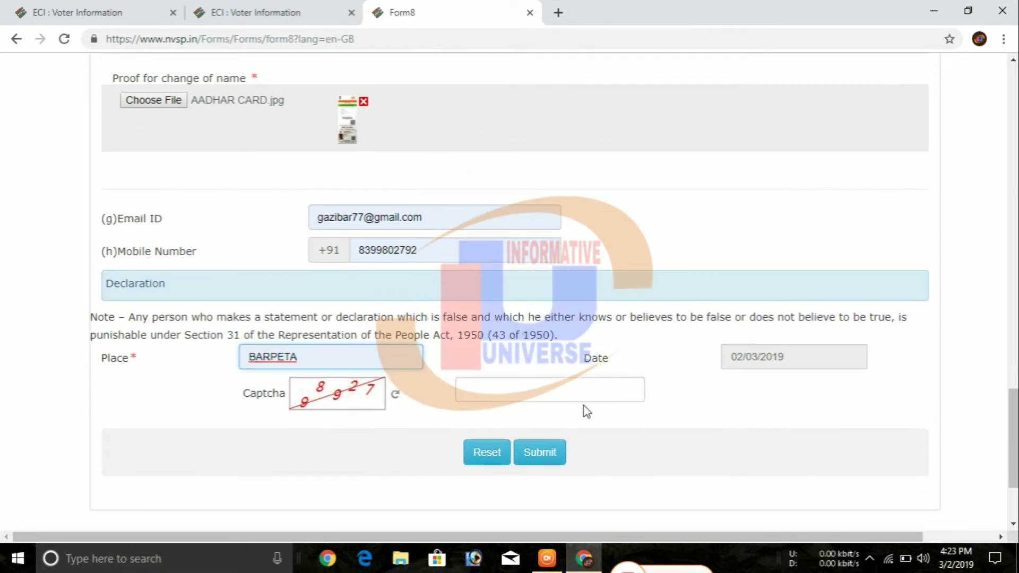
pyautogui.click(573, 393)
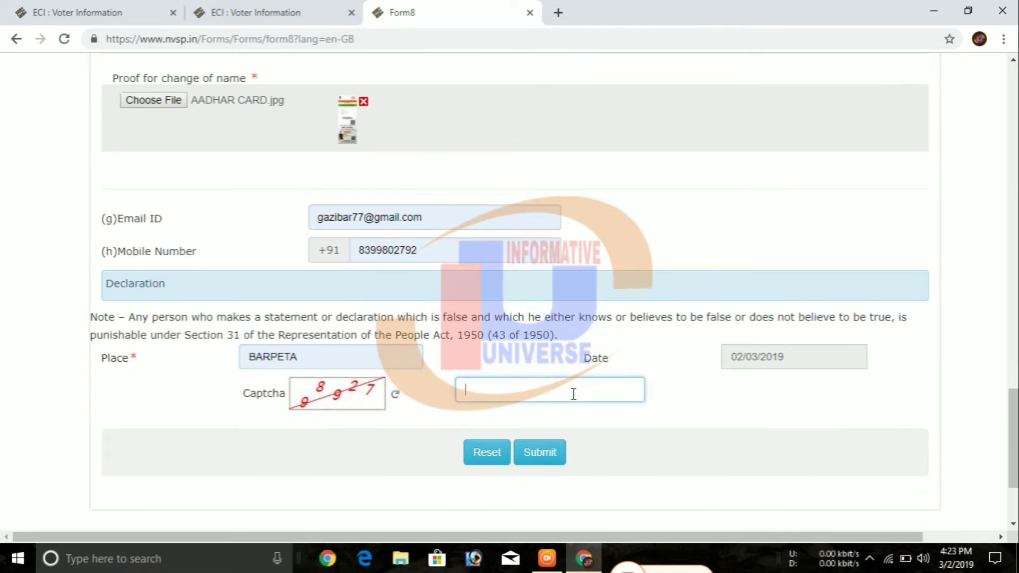
pyautogui.write('98927')
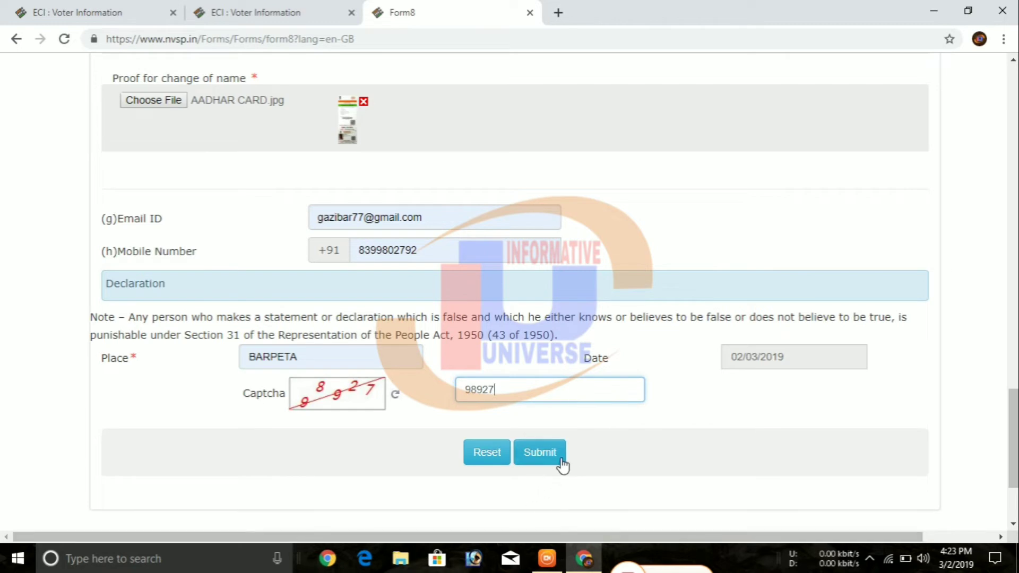
# - Clear the wrong ASSAM text from the regional-script surname field
pyautogui.scroll(4, 595, 459)
pyautogui.scroll(15, 592, 454)
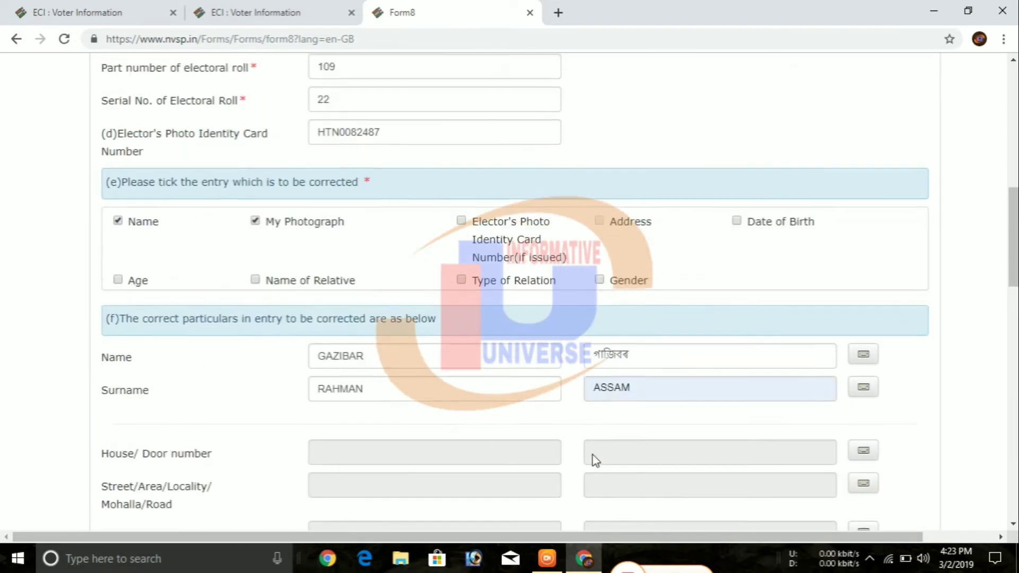
pyautogui.scroll(5, 592, 454)
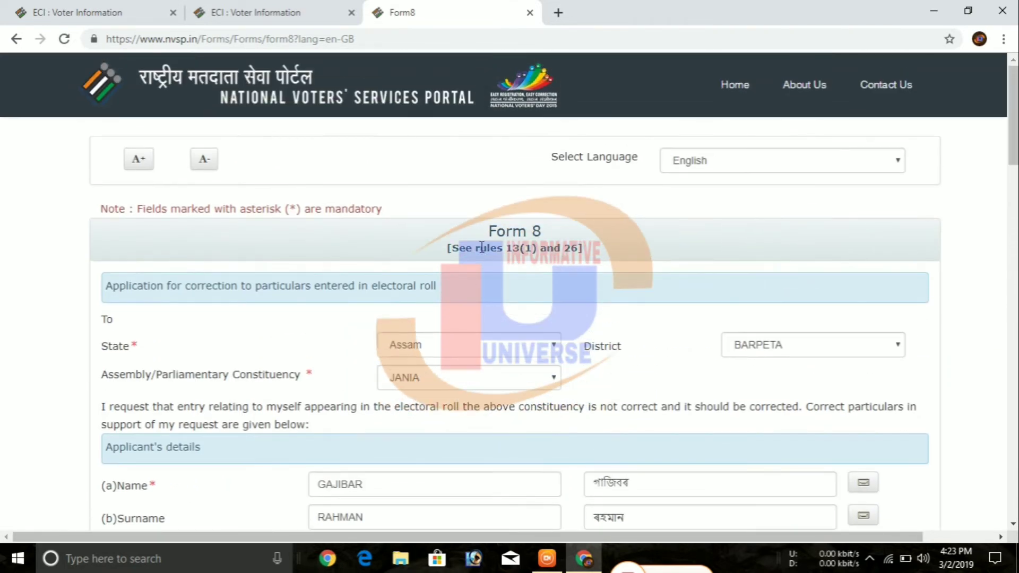
pyautogui.scroll(-12, 594, 421)
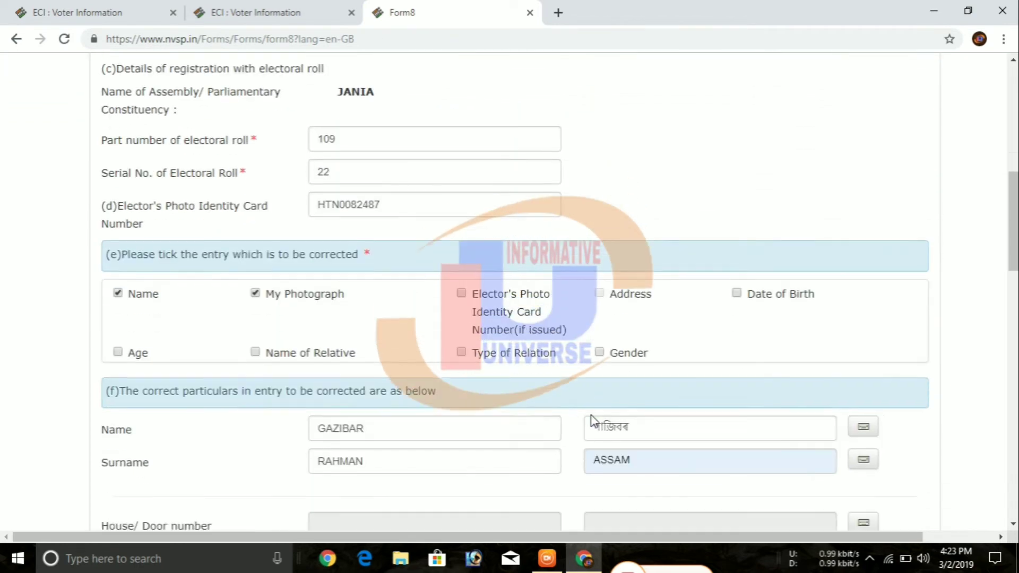
pyautogui.scroll(-7, 592, 414)
pyautogui.scroll(6, 590, 414)
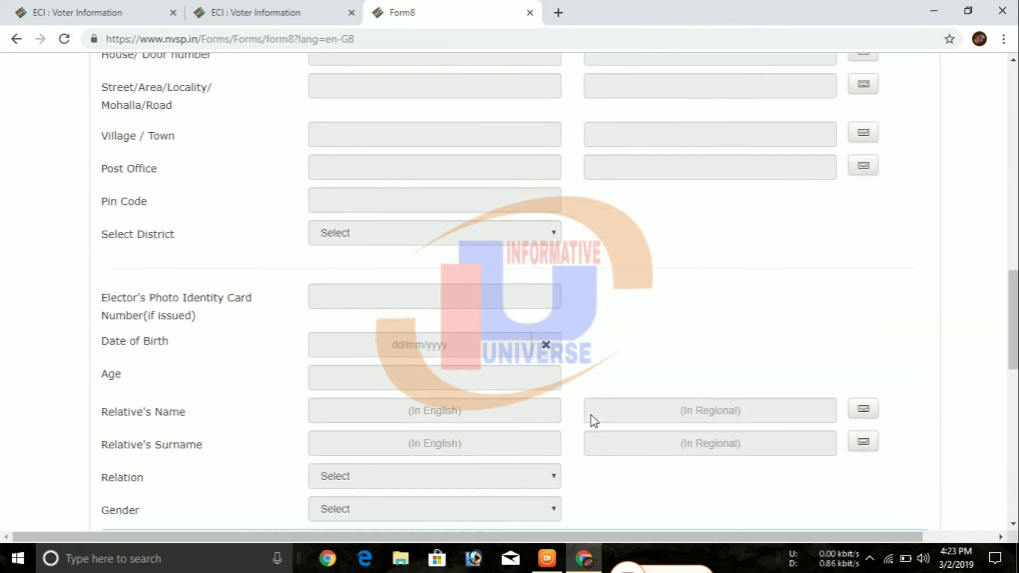
pyautogui.scroll(1, 590, 413)
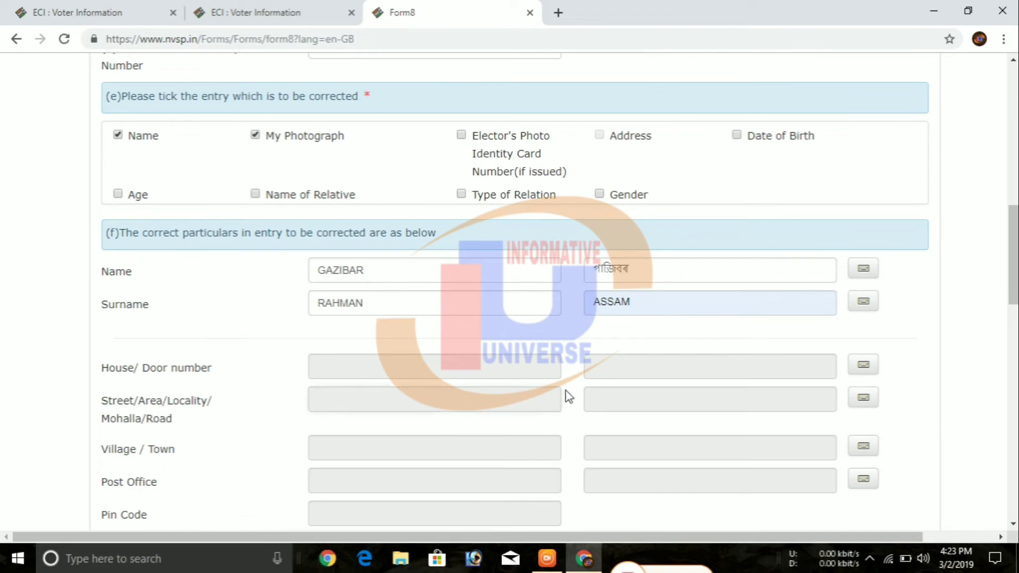
pyautogui.click(702, 309)
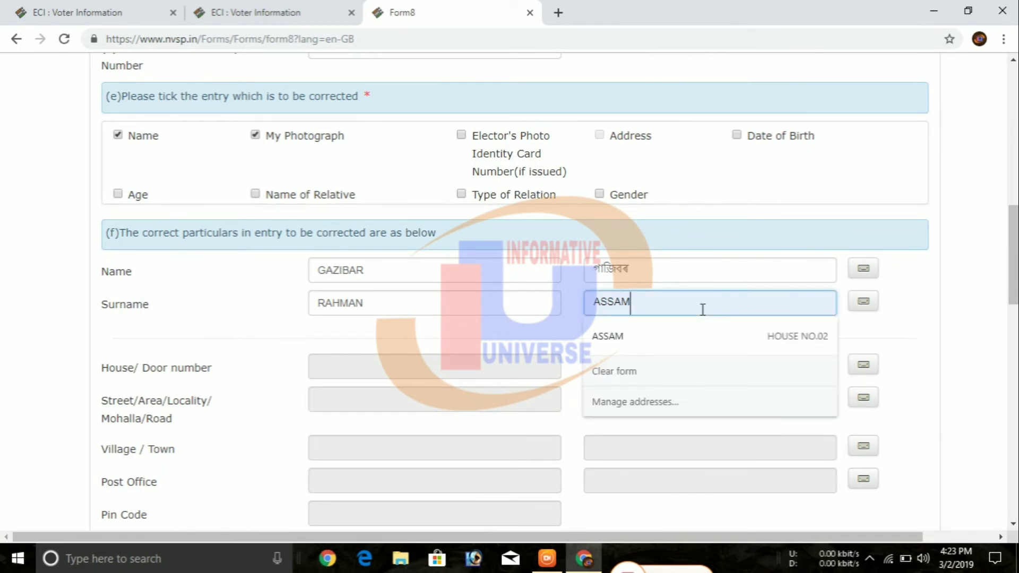
pyautogui.press('BackSpace')
pyautogui.press('BackSpace')
pyautogui.press('BackSpace')
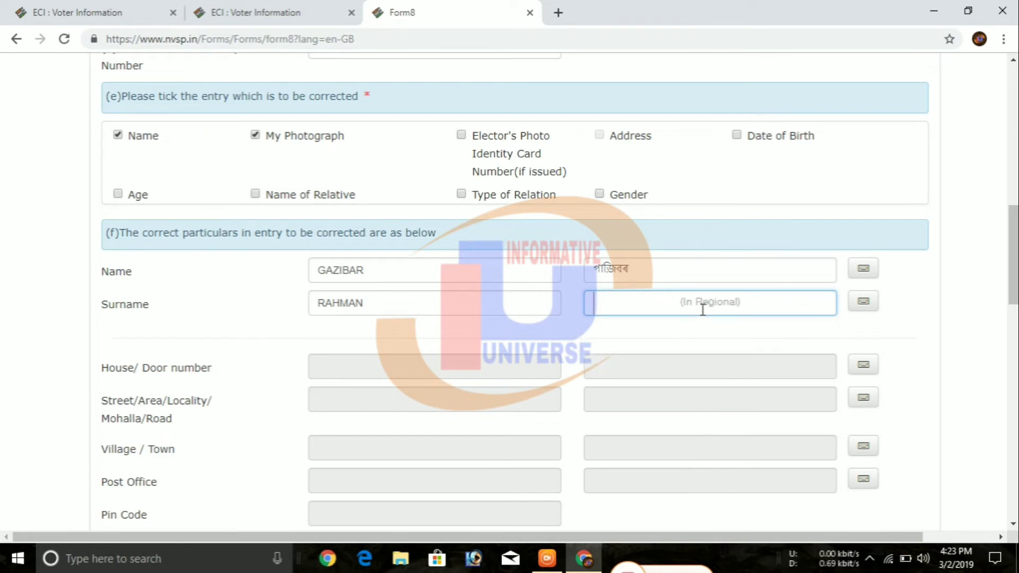
# - Type বহমান as the regional surname using the Assamese on-screen keyboard
pyautogui.click(702, 309)
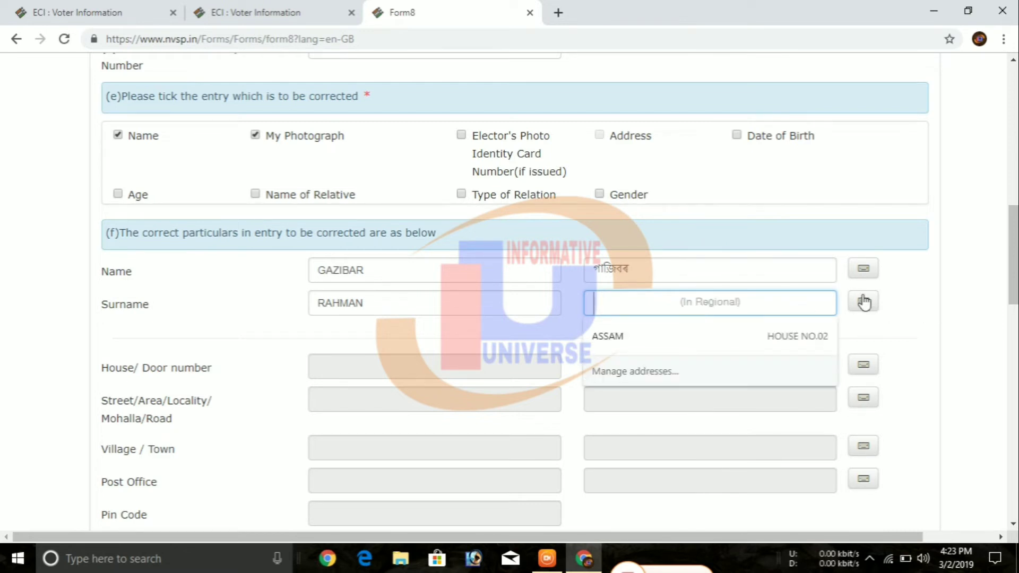
pyautogui.click(863, 301)
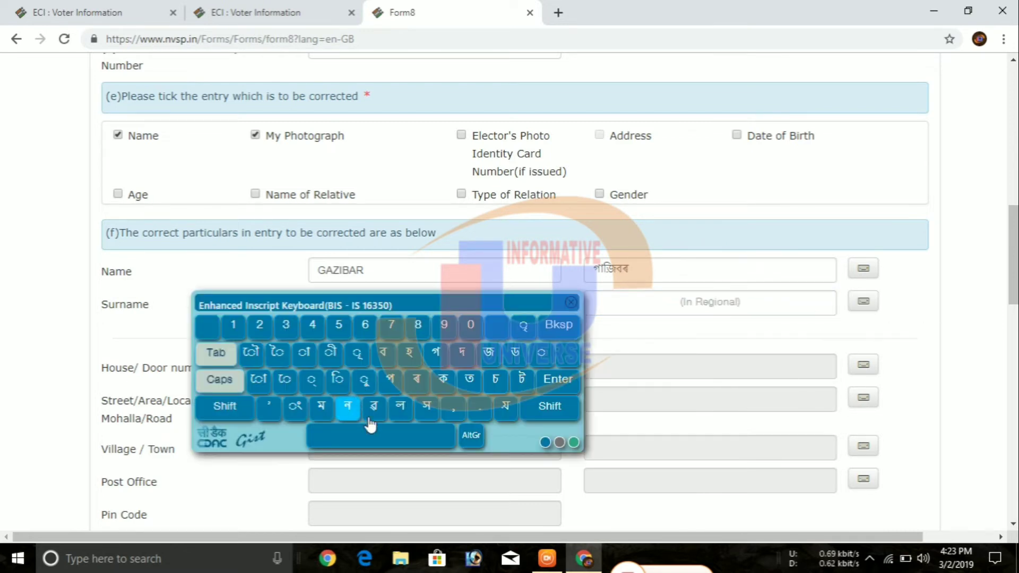
pyautogui.click(420, 389)
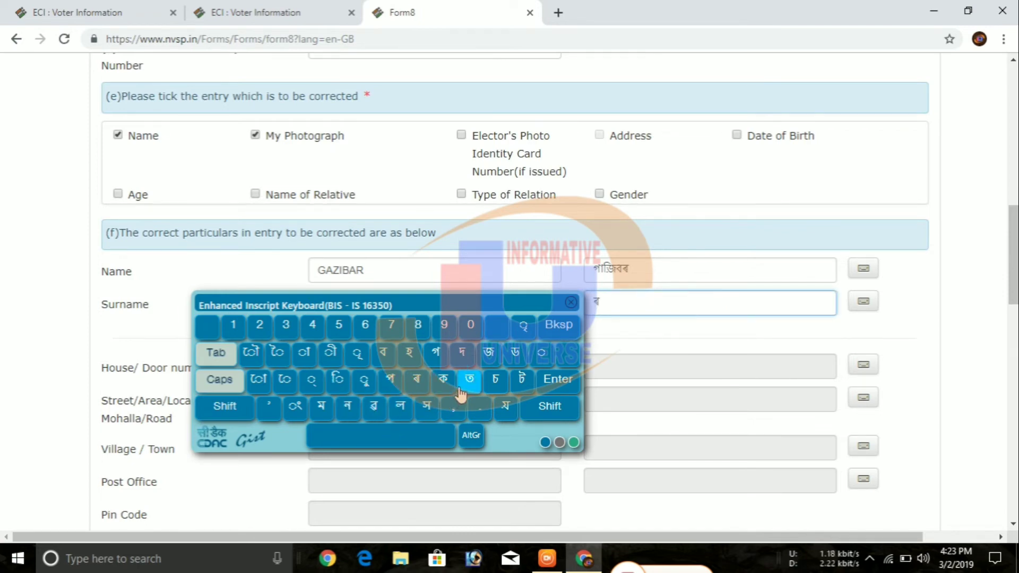
pyautogui.click(410, 354)
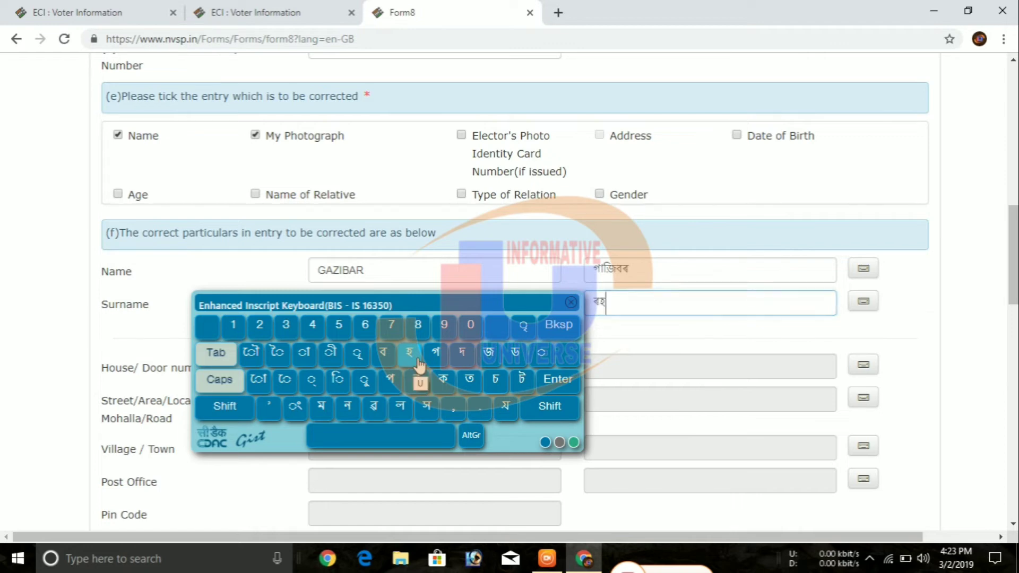
pyautogui.click(321, 407)
pyautogui.click(317, 366)
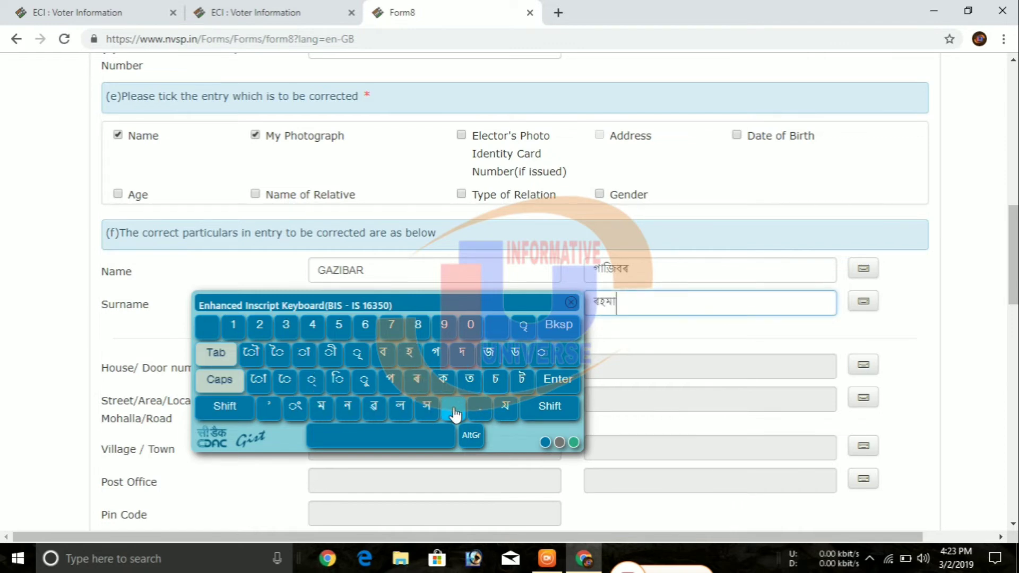
pyautogui.click(347, 407)
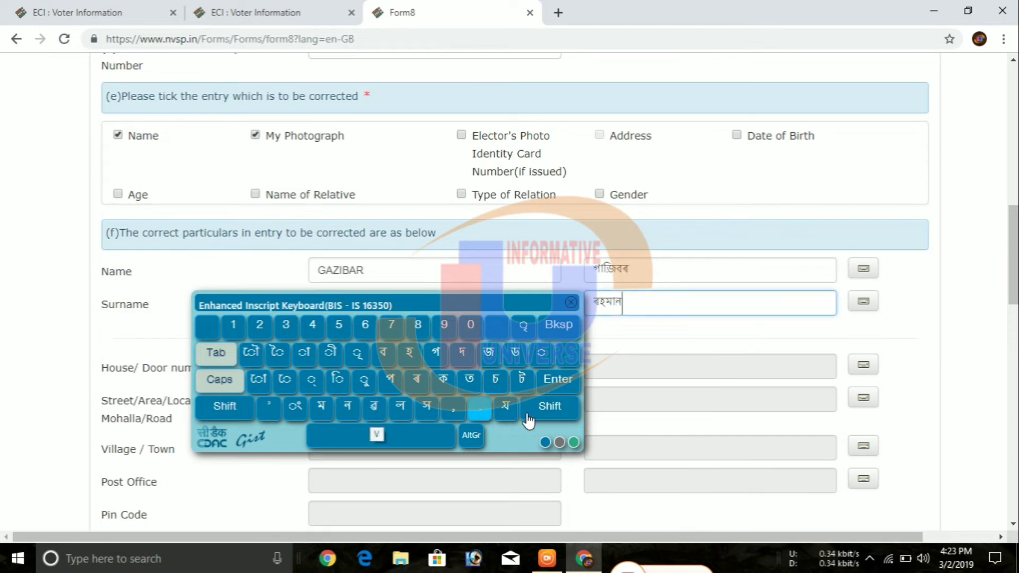
pyautogui.click(571, 302)
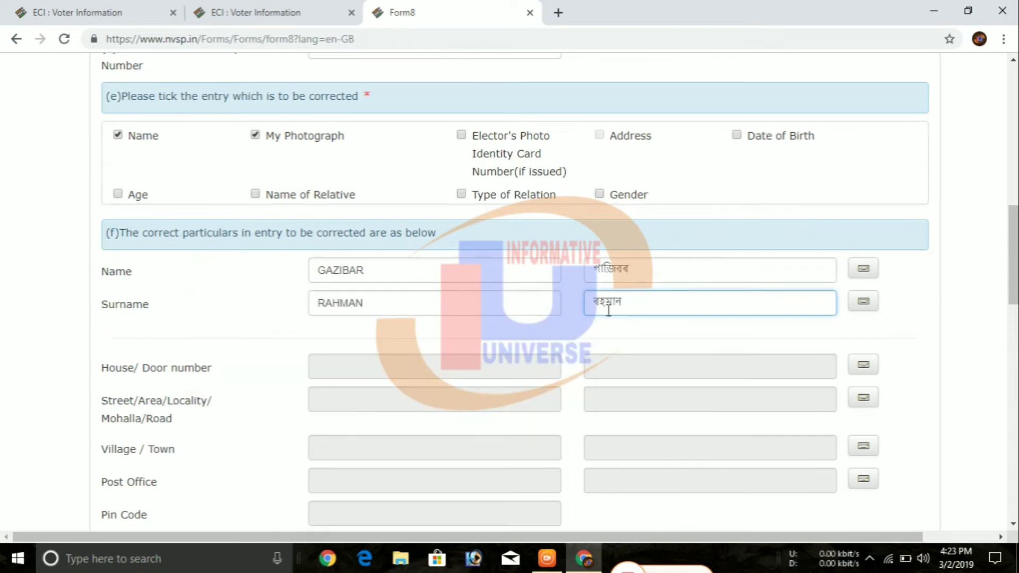
pyautogui.scroll(-12, 584, 350)
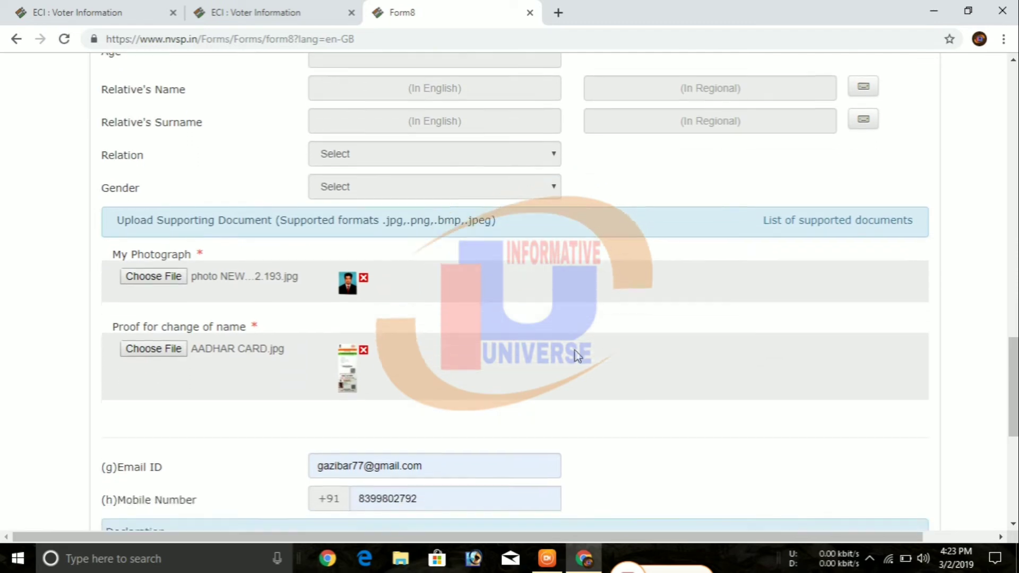
pyautogui.scroll(-5, 577, 356)
# - Submit Form 8 and scroll the home page to the Track application status card
pyautogui.click(537, 367)
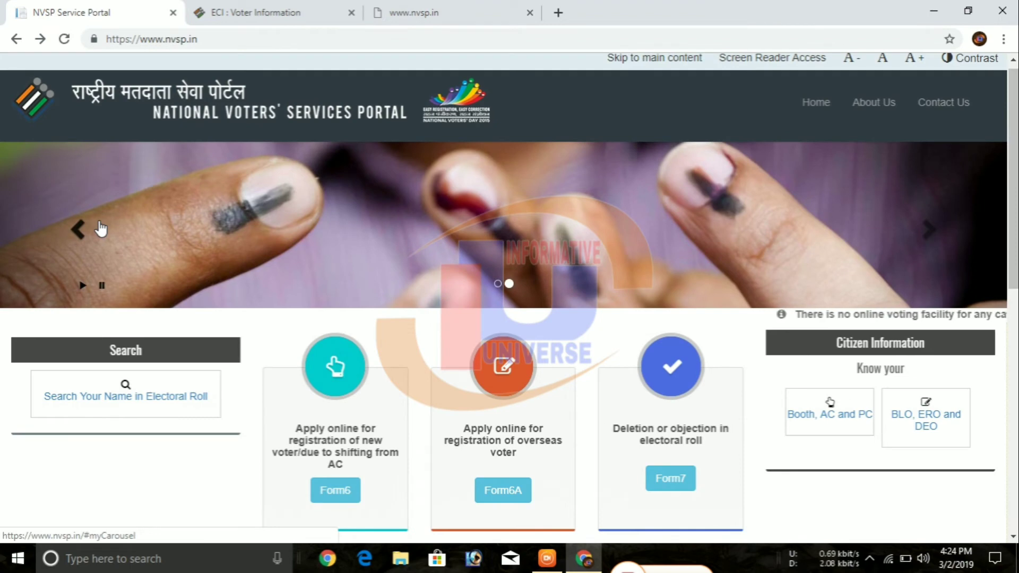
pyautogui.click(101, 229)
pyautogui.scroll(-1, 101, 229)
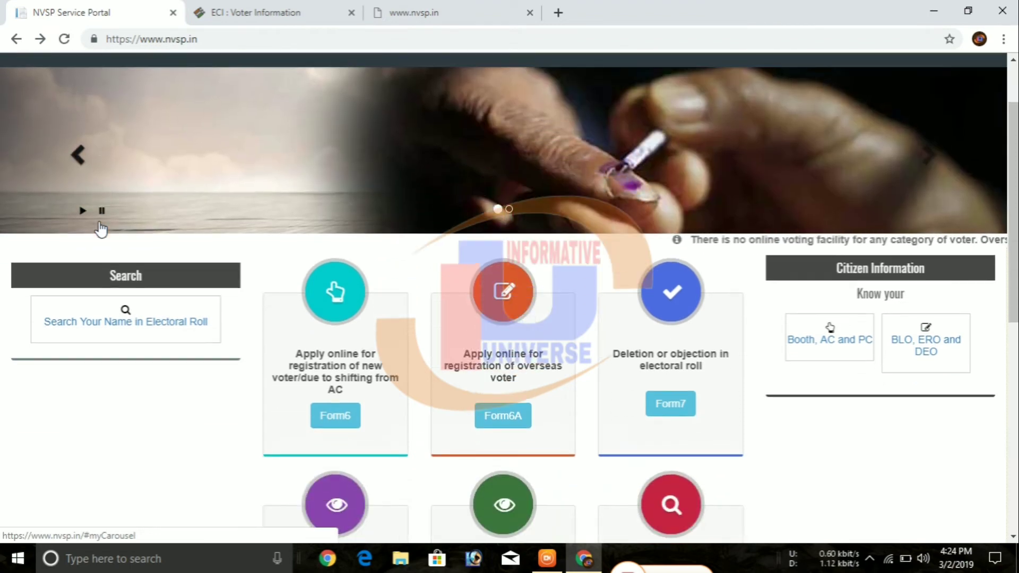
pyautogui.scroll(1, 101, 229)
pyautogui.scroll(-2, 100, 229)
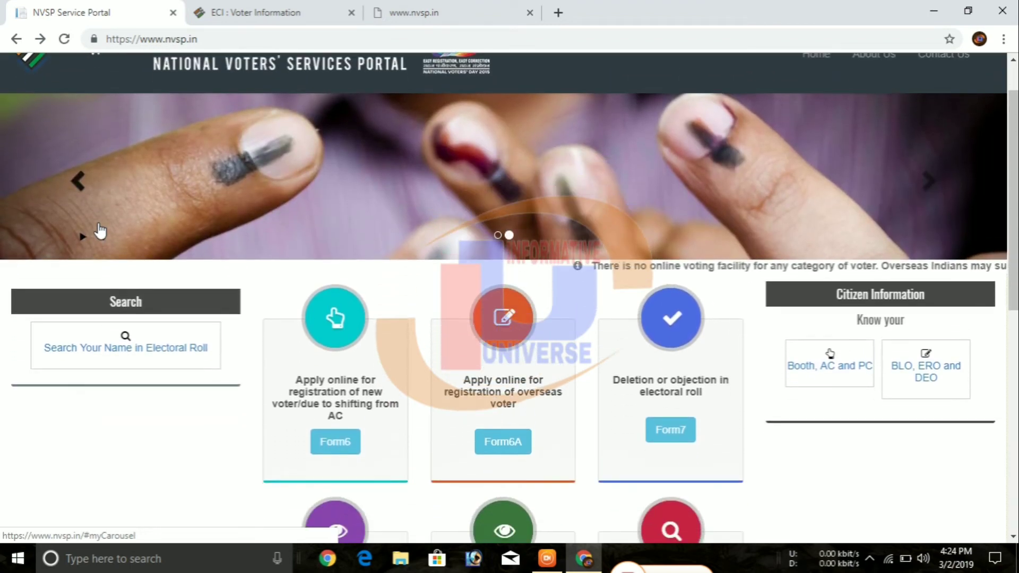
pyautogui.scroll(-2, 100, 229)
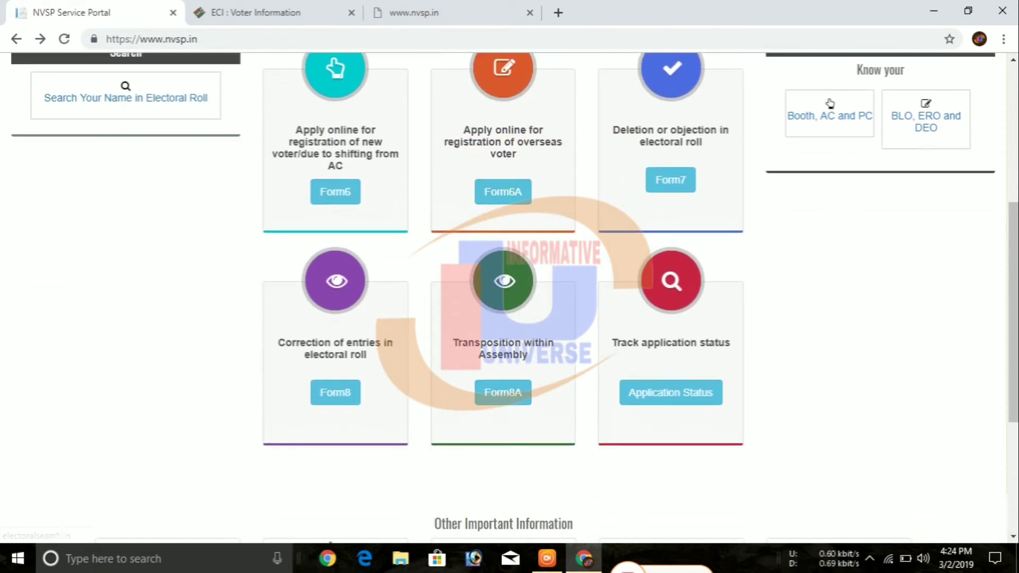
pyautogui.scroll(4, 221, 337)
pyautogui.scroll(-4, 221, 340)
# - Track the Form 8 status using its application reference ID
pyautogui.click(656, 396)
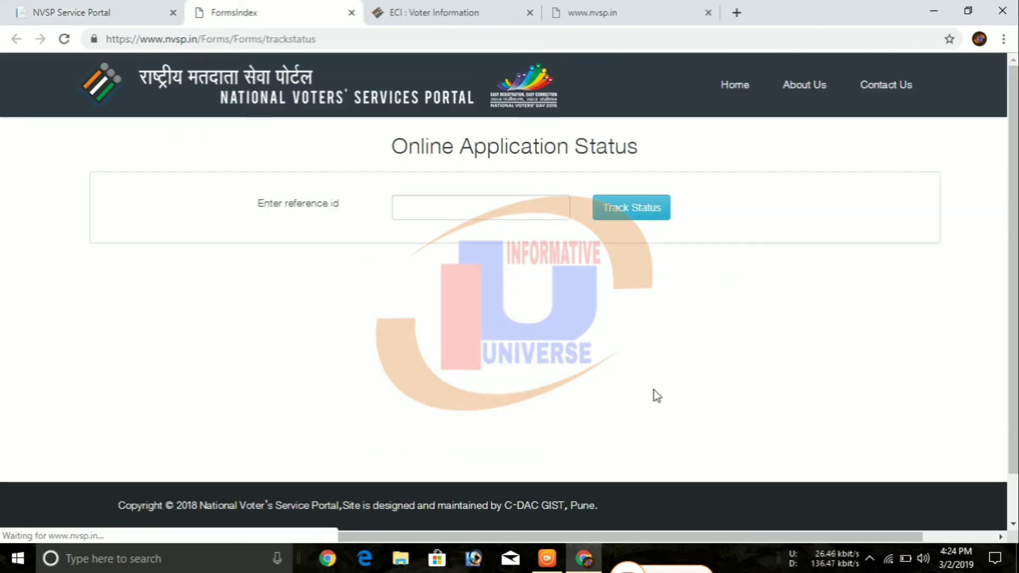
pyautogui.click(508, 219)
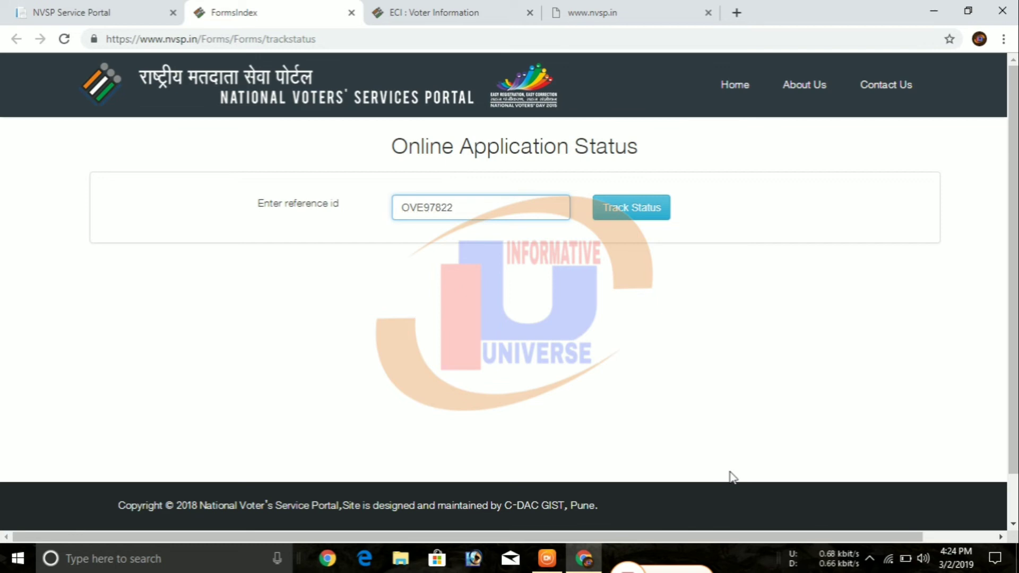
pyautogui.click(641, 223)
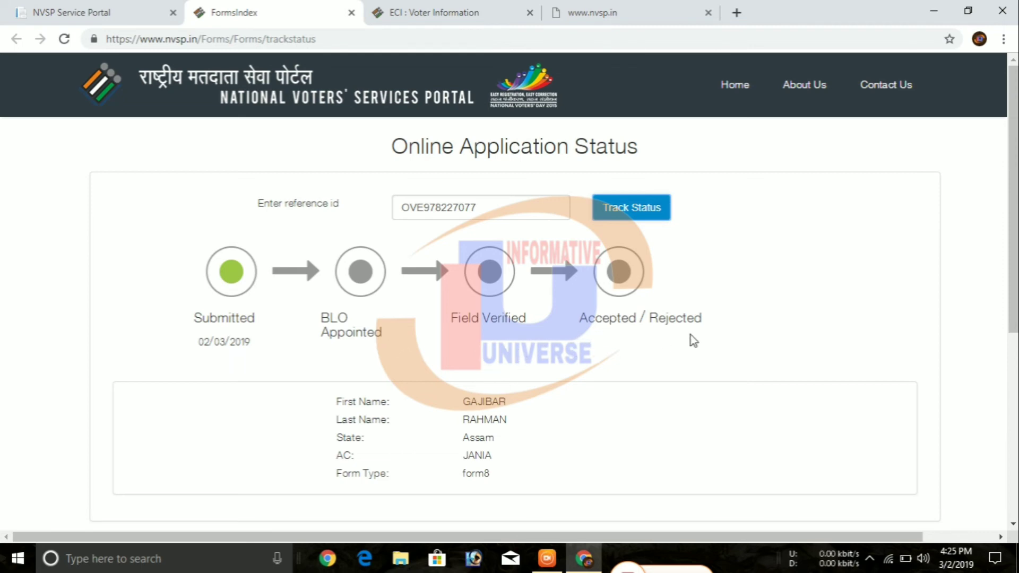
# - Review the Submitted status dated 02/03/2019, then close the browser
pyautogui.scroll(-3, 593, 373)
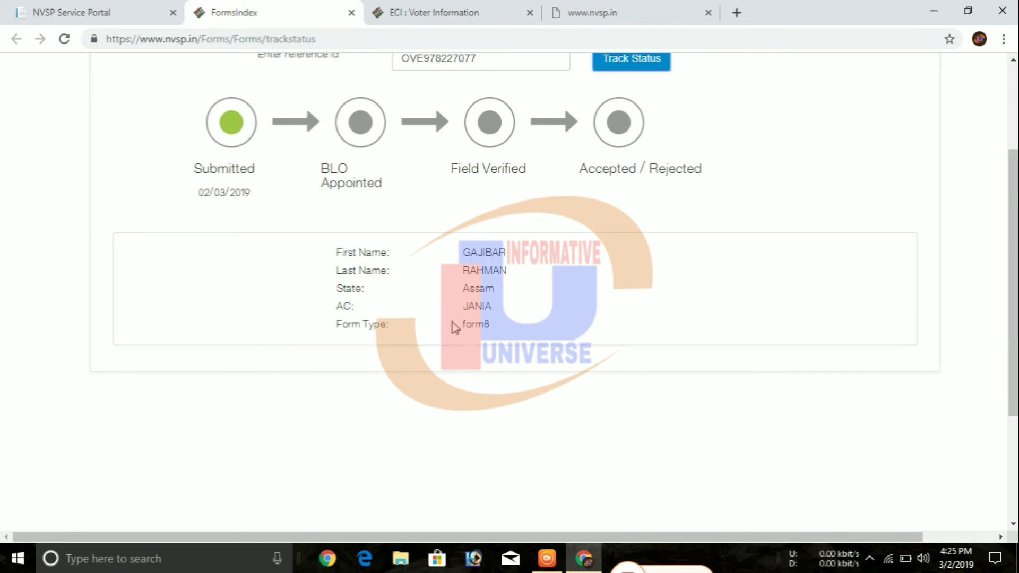
pyautogui.scroll(-2, 453, 327)
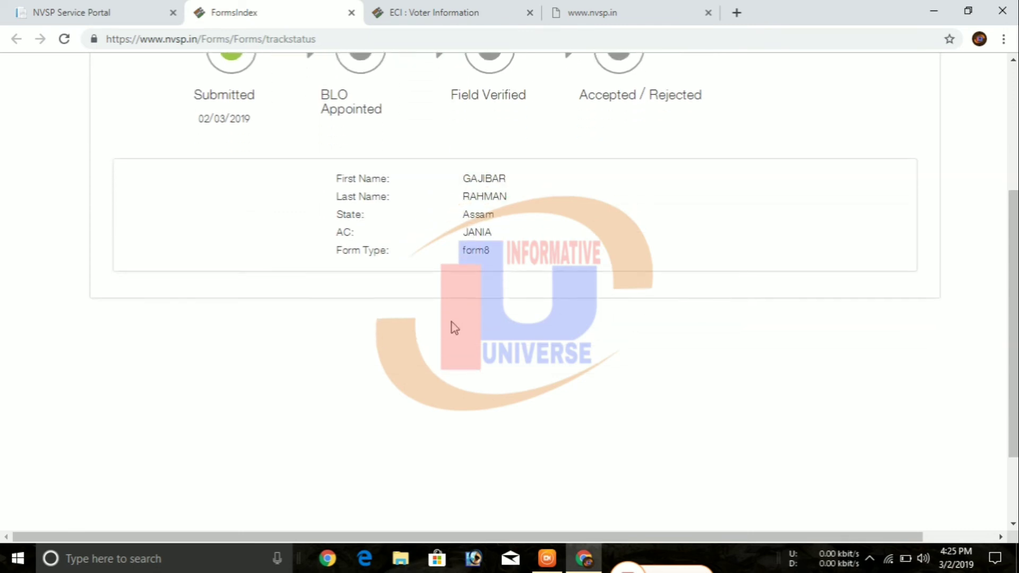
pyautogui.scroll(5, 454, 326)
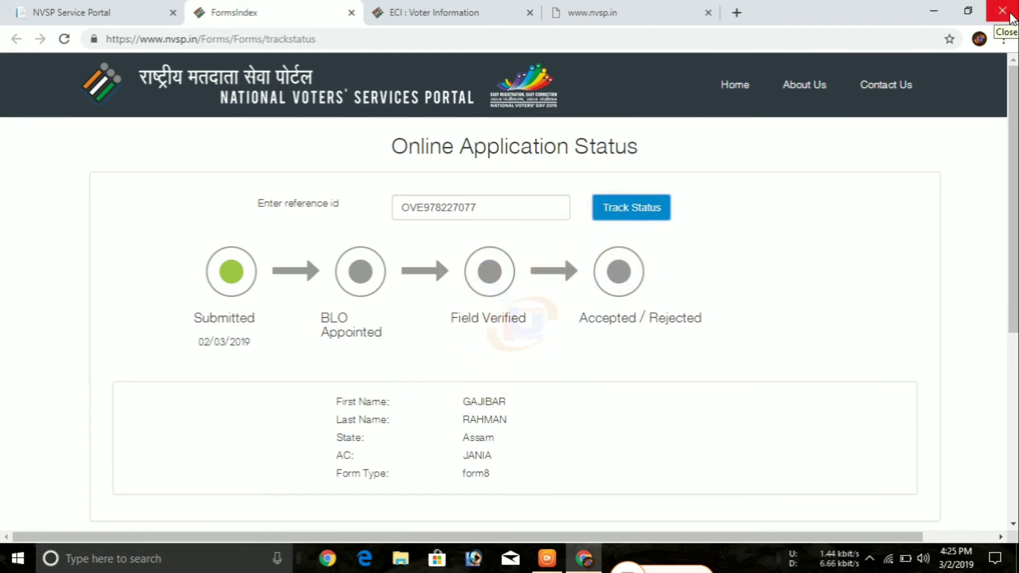
pyautogui.click(1011, 15)
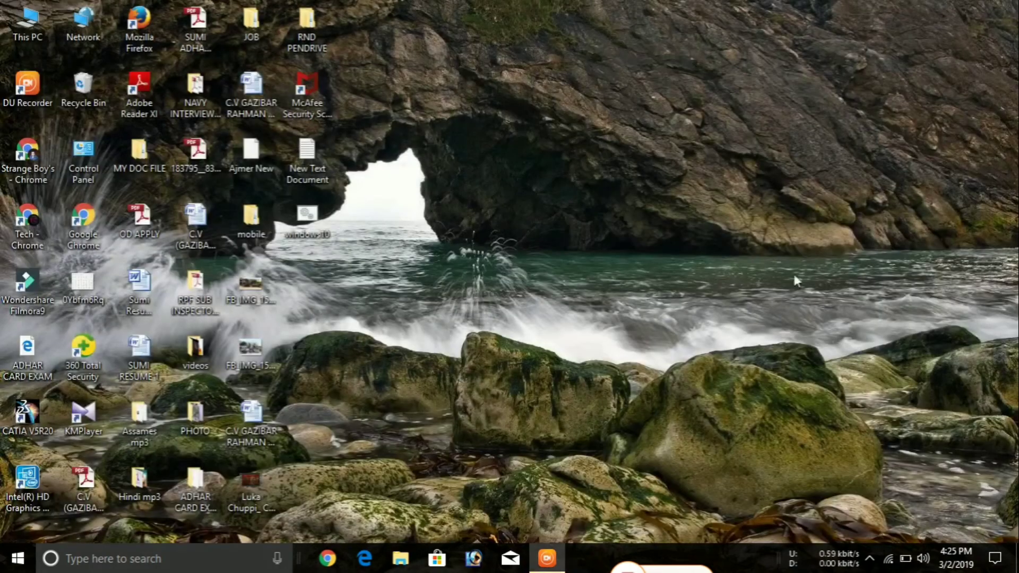